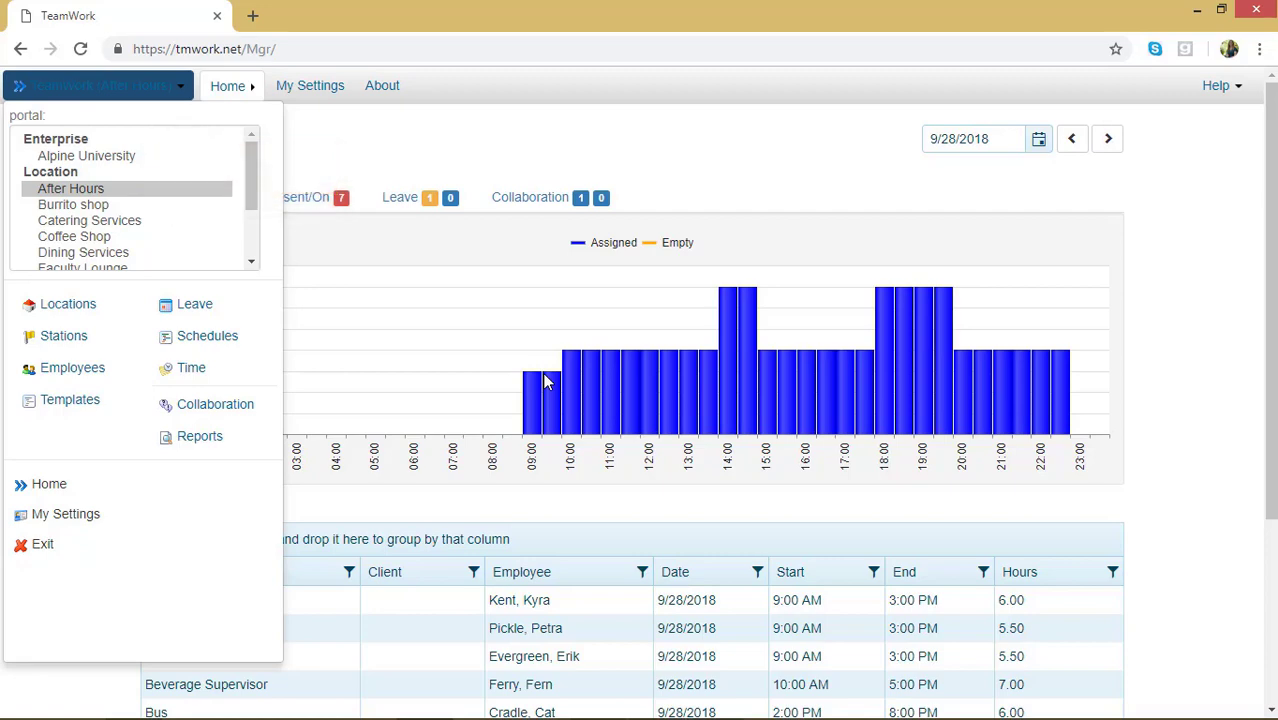
# Open the Manage Leave tool for the After Hours location's employees.
pyautogui.click(87, 370)
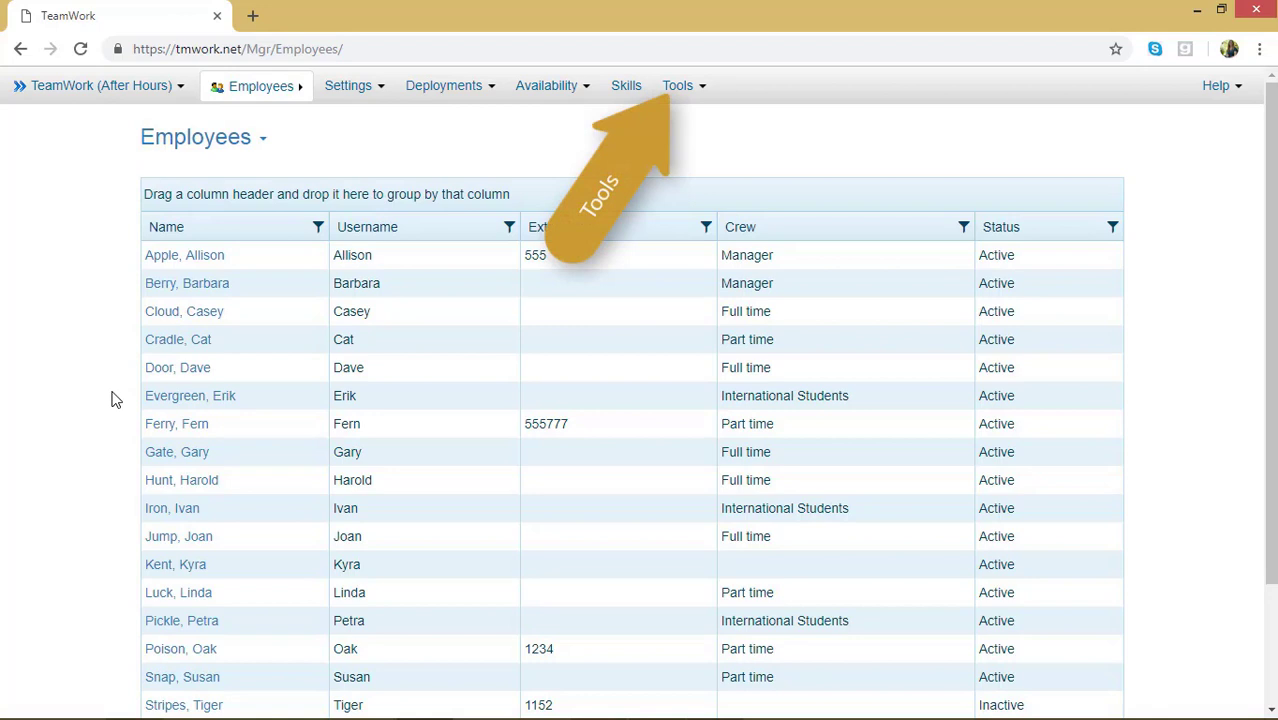
pyautogui.click(673, 85)
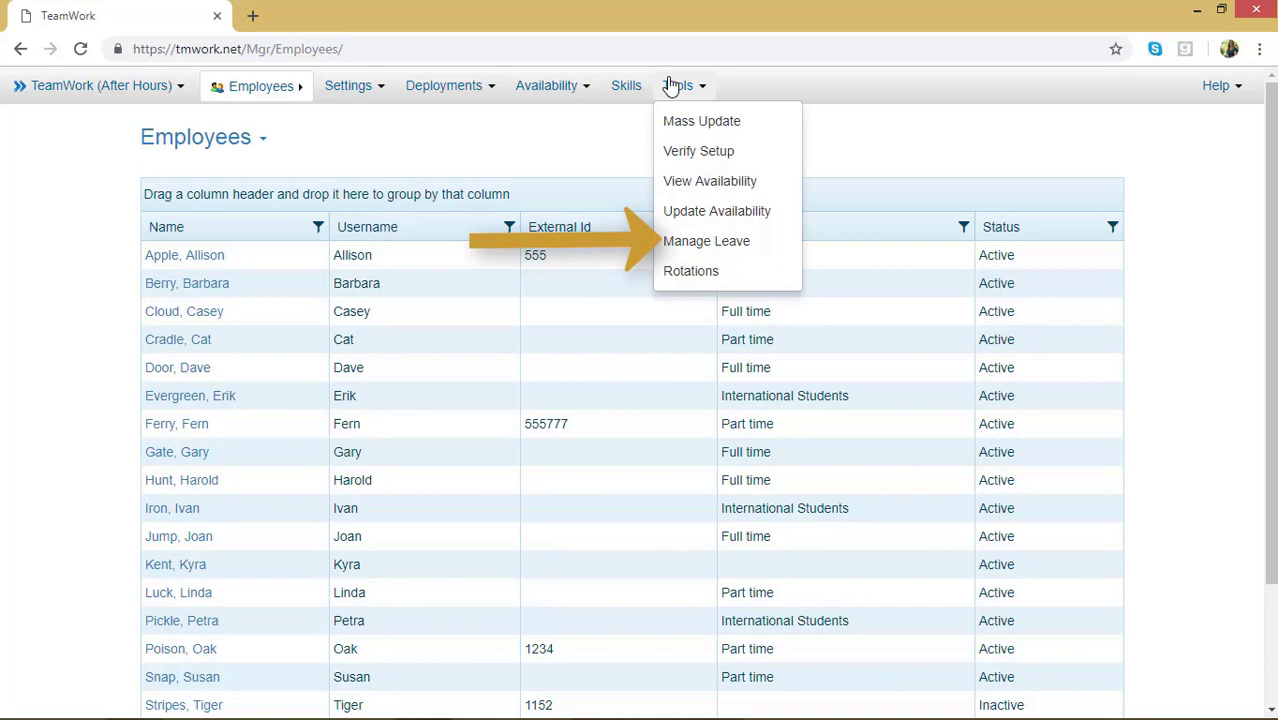
pyautogui.click(728, 243)
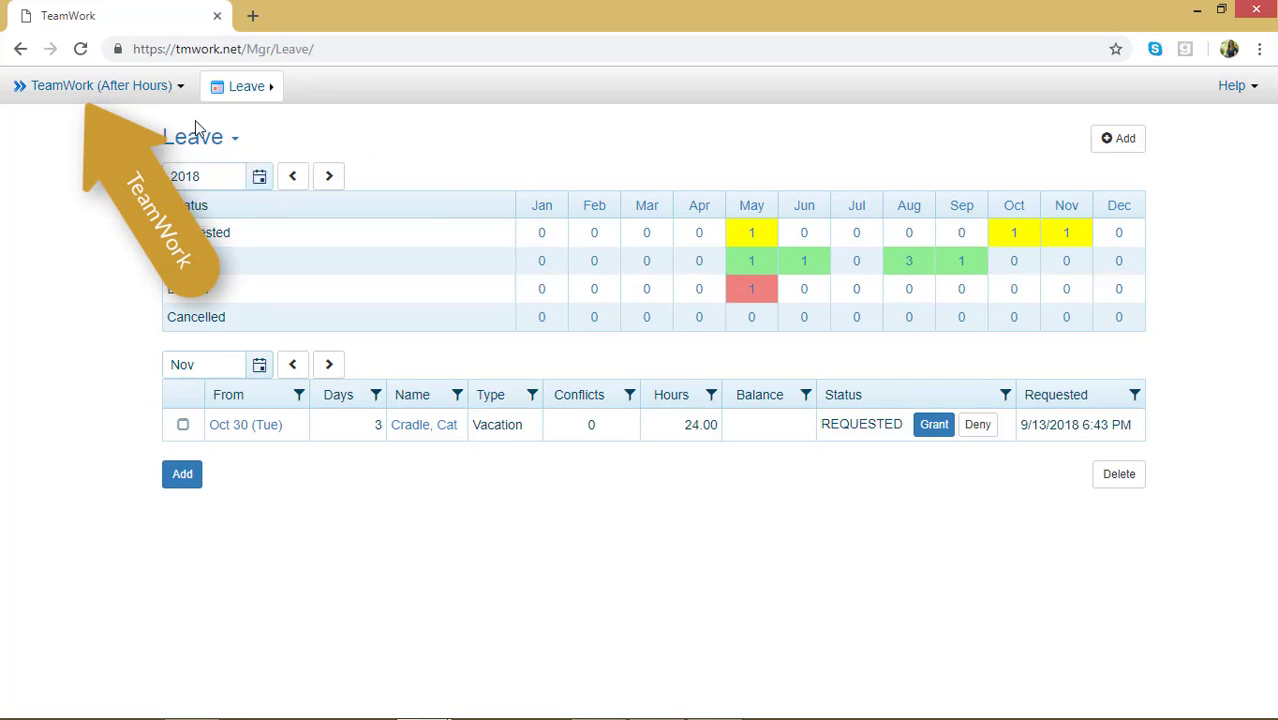
# Open the Leave area of the After Hours location from the main TeamWork navigation.
pyautogui.click(131, 97)
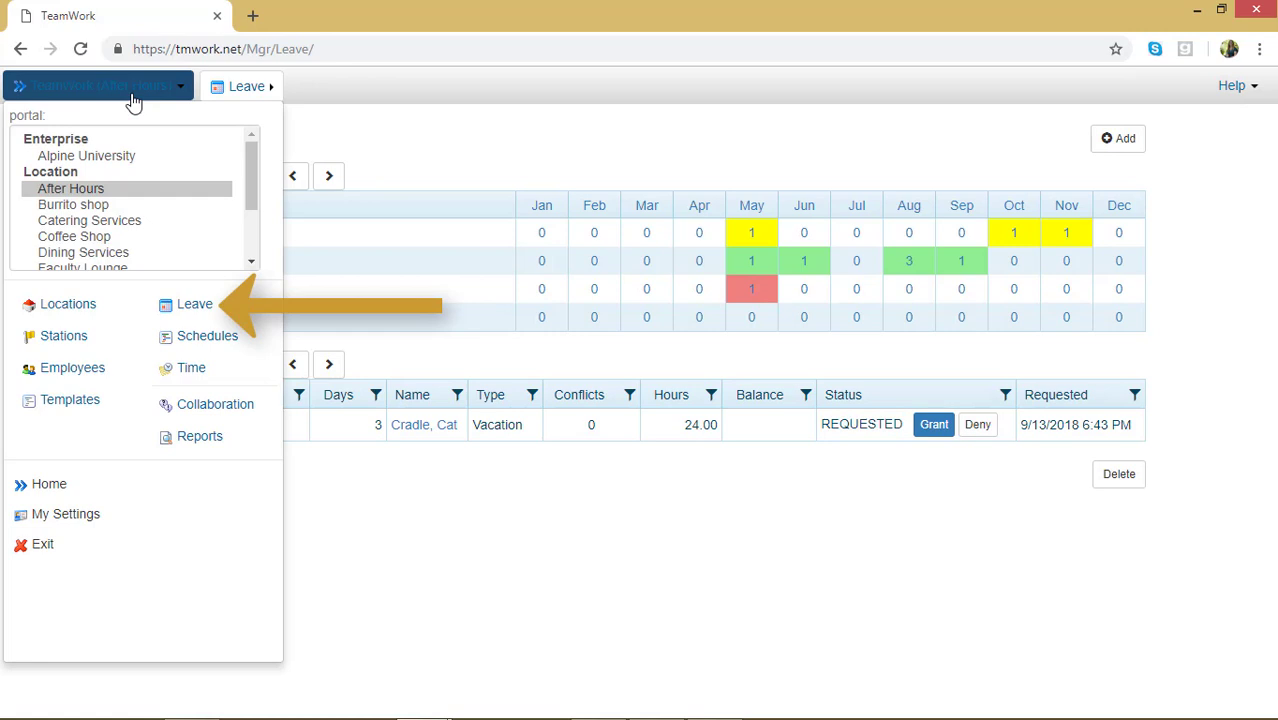
pyautogui.click(168, 304)
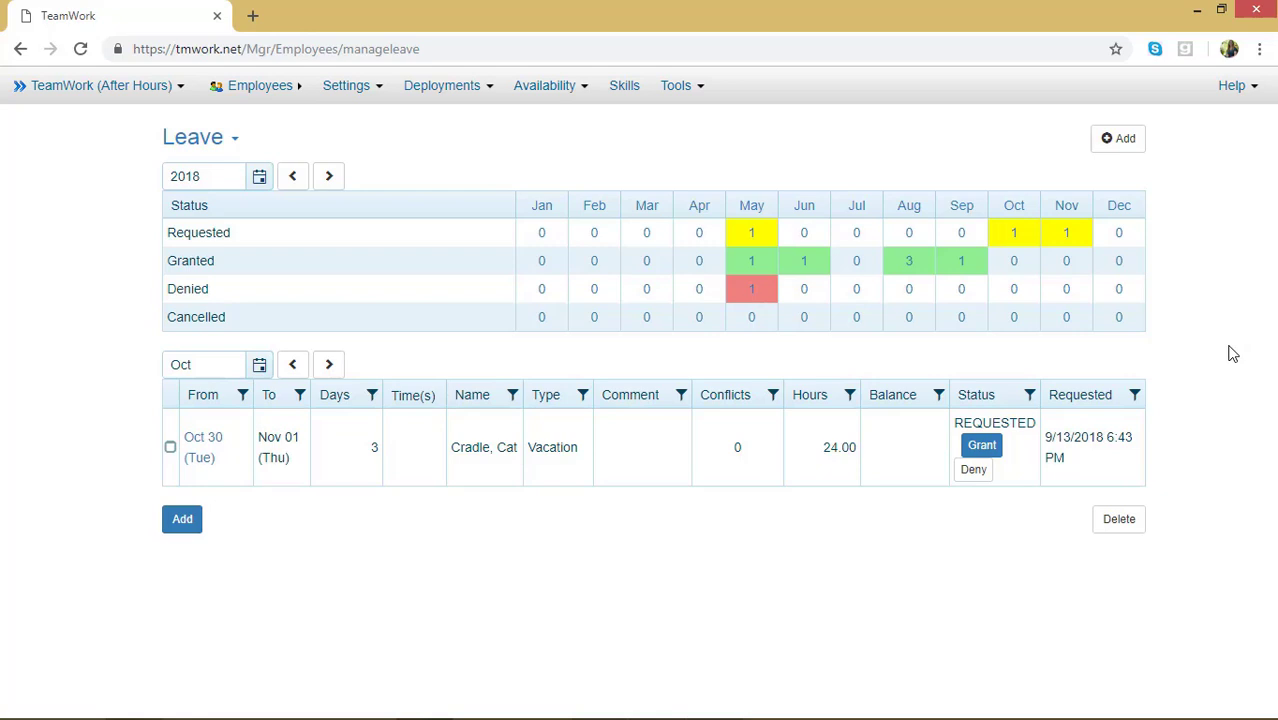
# View the 2017 leave summary and return the summary year to 2018.
pyautogui.click(293, 177)
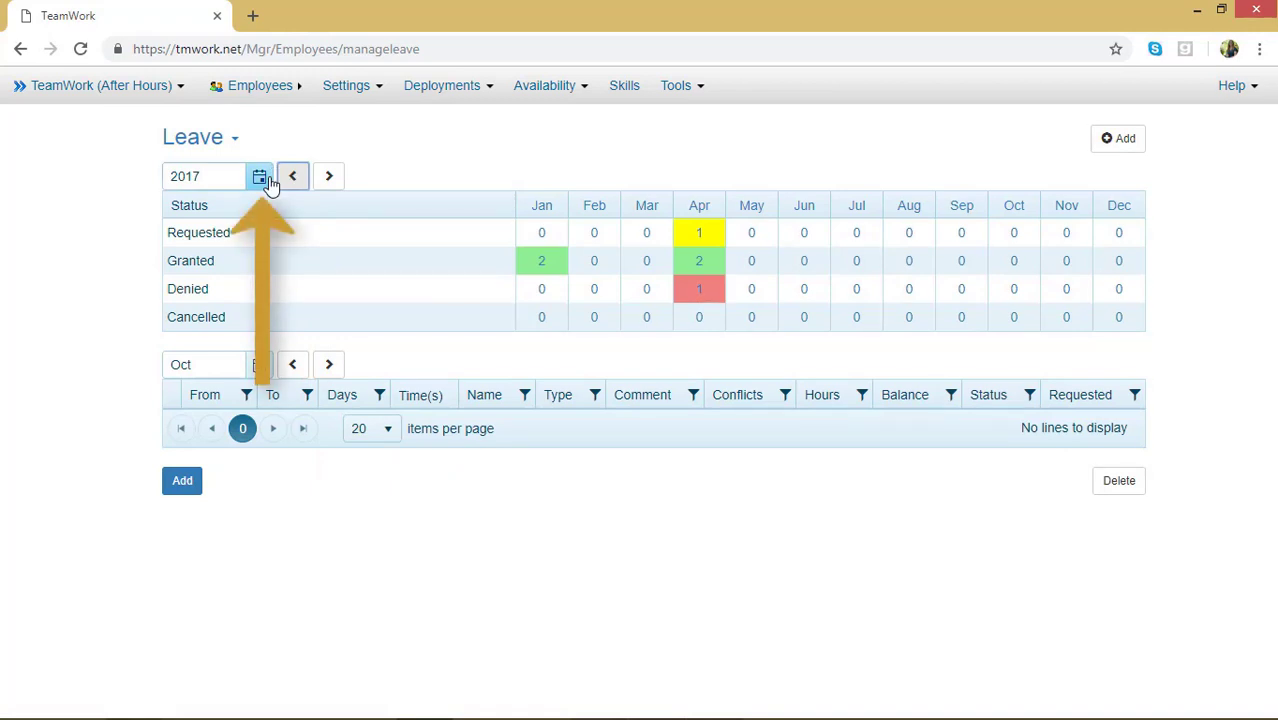
pyautogui.click(266, 180)
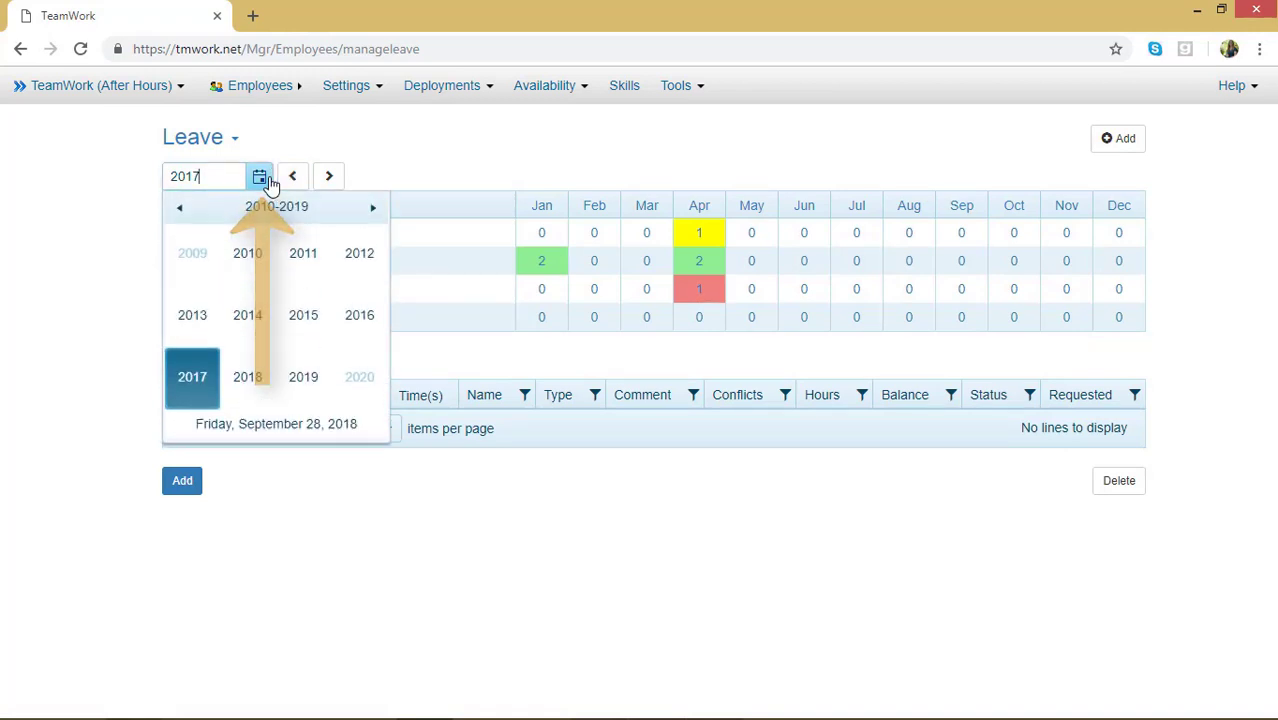
pyautogui.click(248, 379)
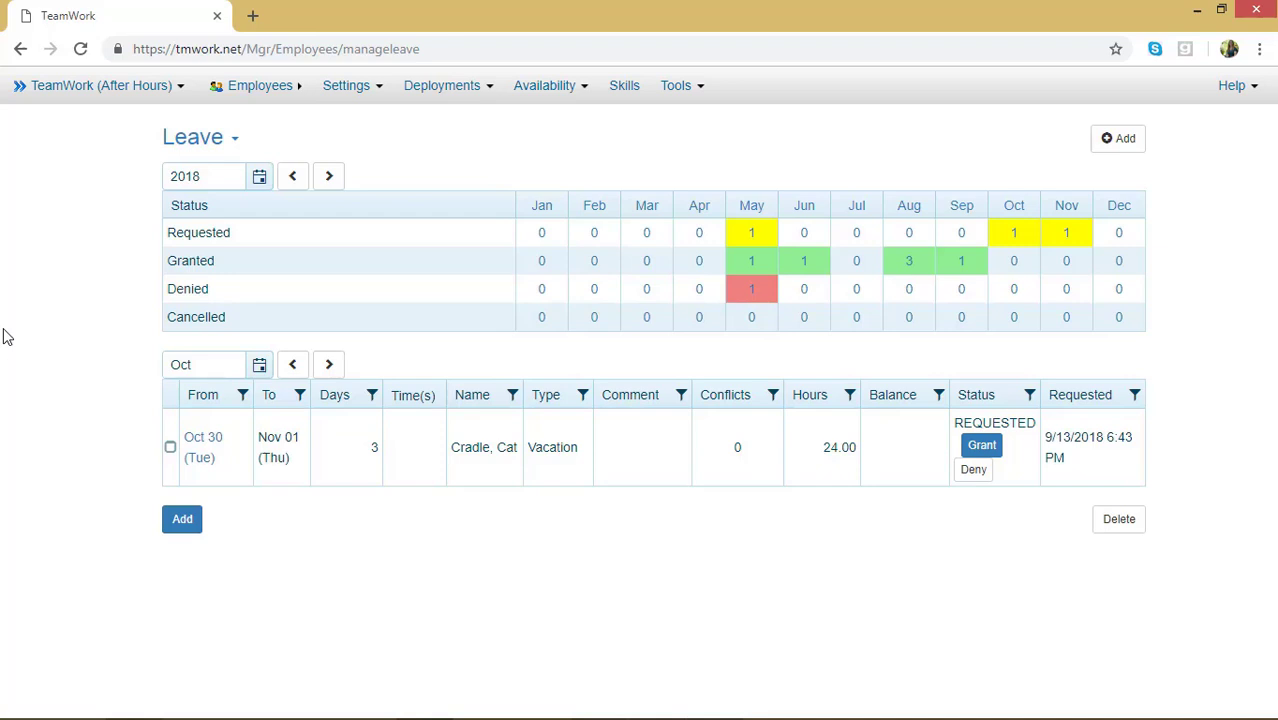
# List the May 2018 leave and deny the requested May 01 vacation.
pyautogui.click(756, 205)
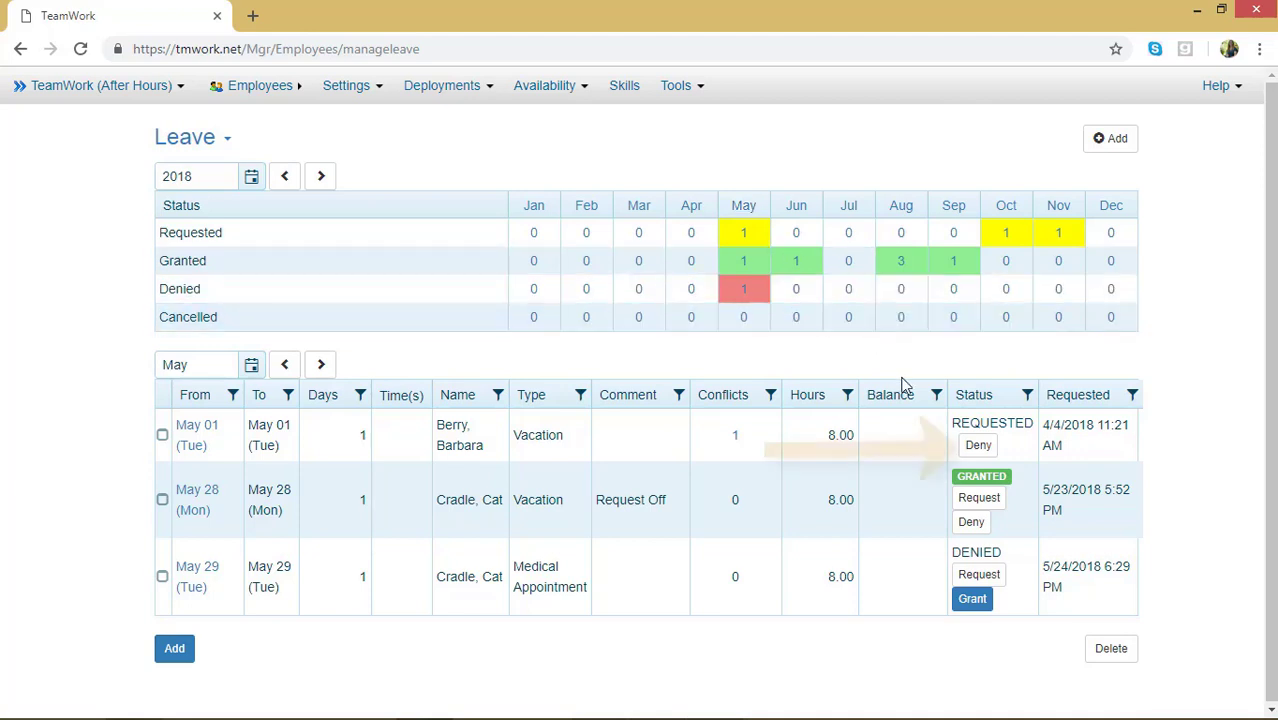
pyautogui.click(978, 447)
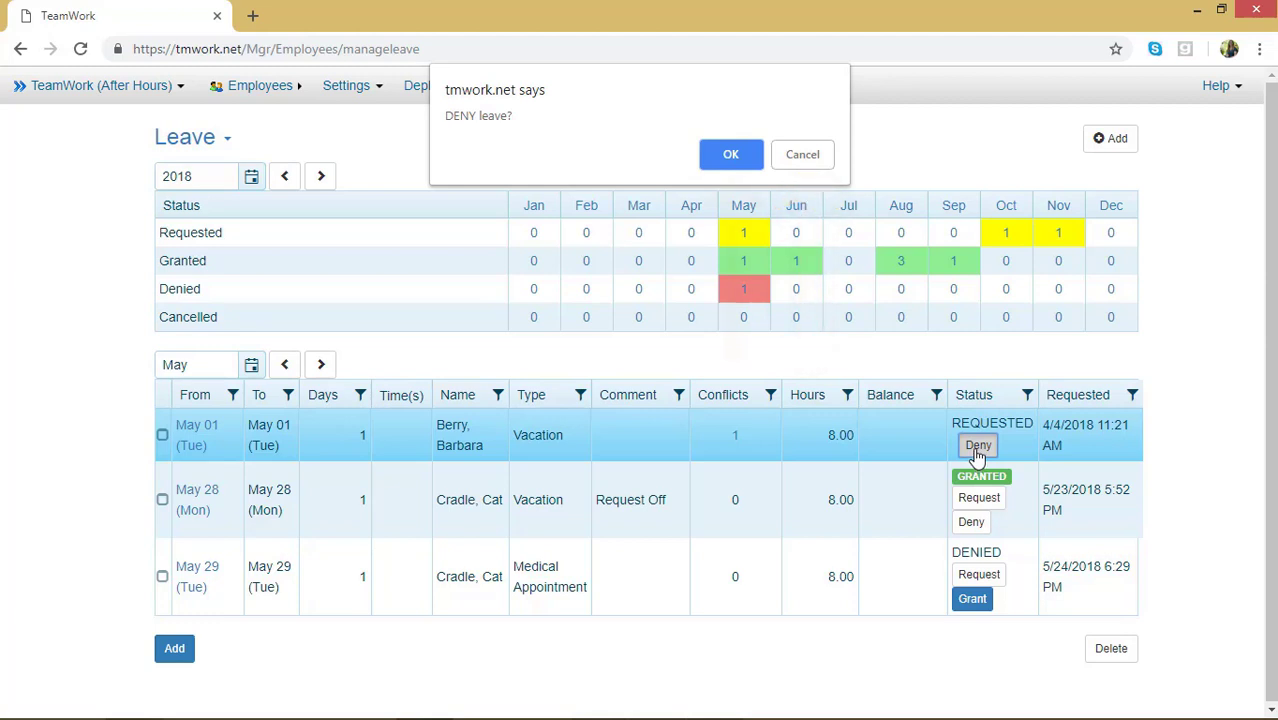
pyautogui.click(712, 151)
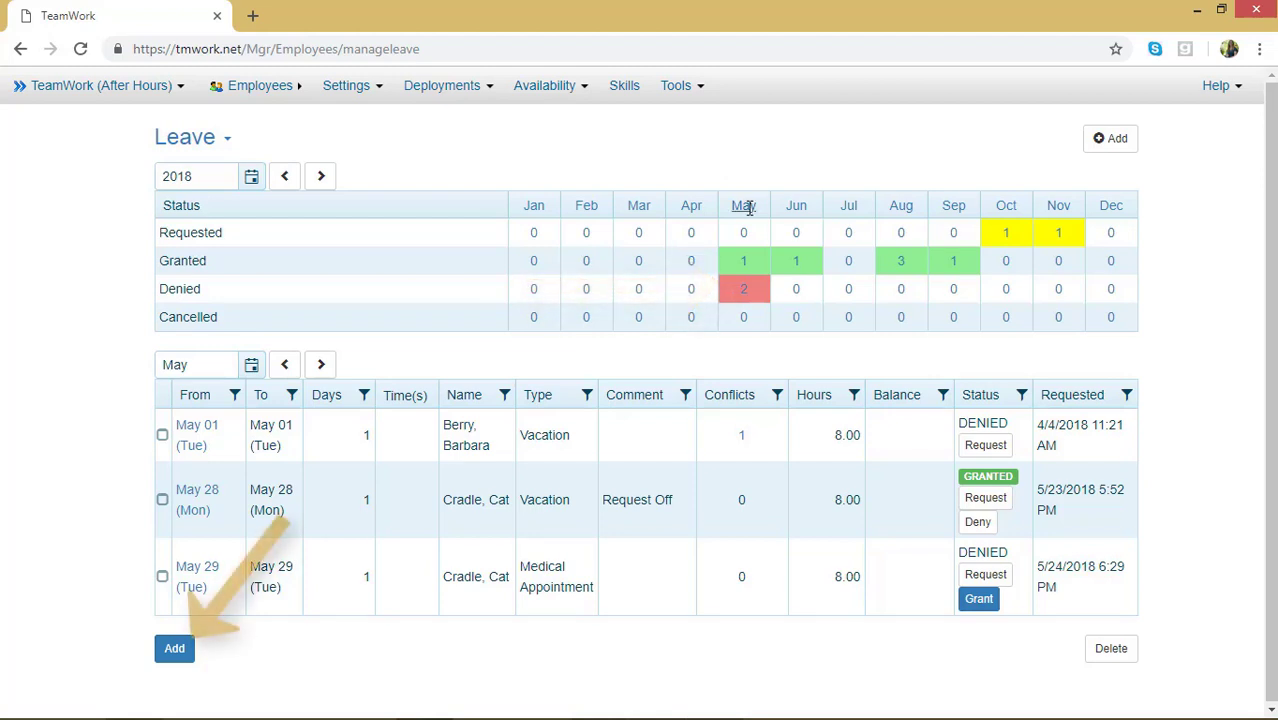
# Start a new leave entry of type Maternity Leave for the employee who has the May 29 medical appointment.
pyautogui.click(172, 652)
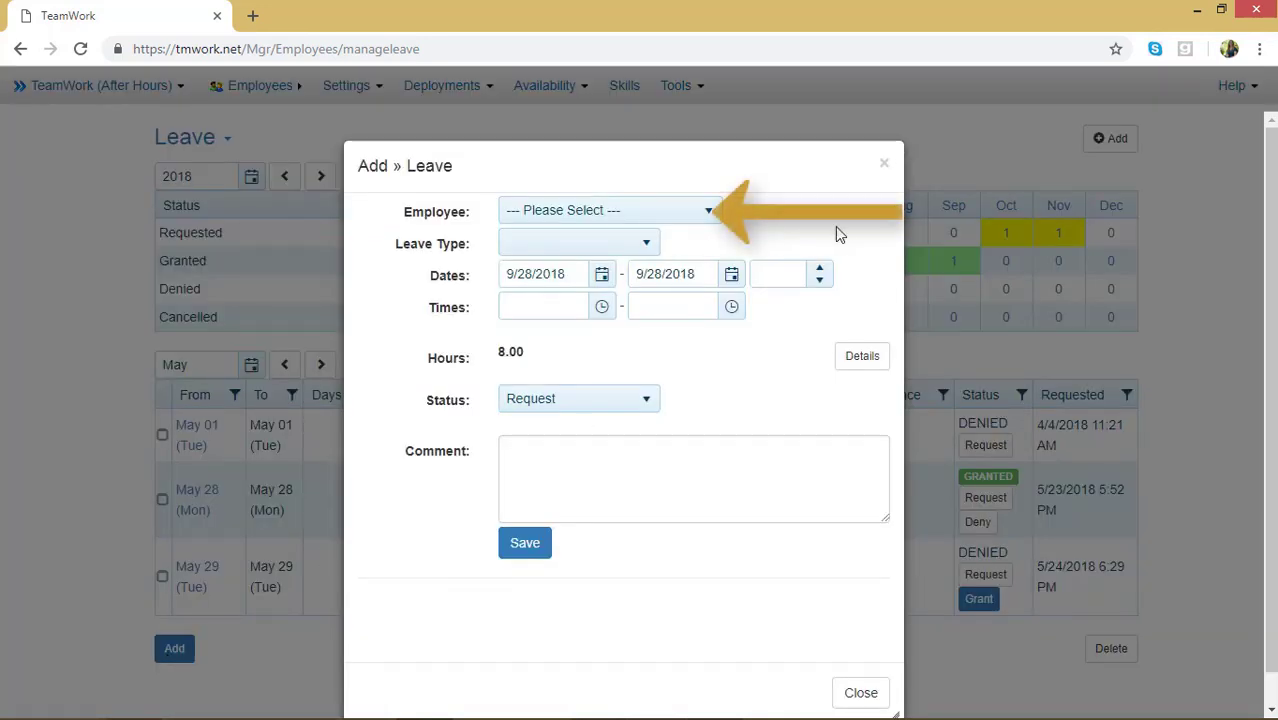
pyautogui.click(710, 212)
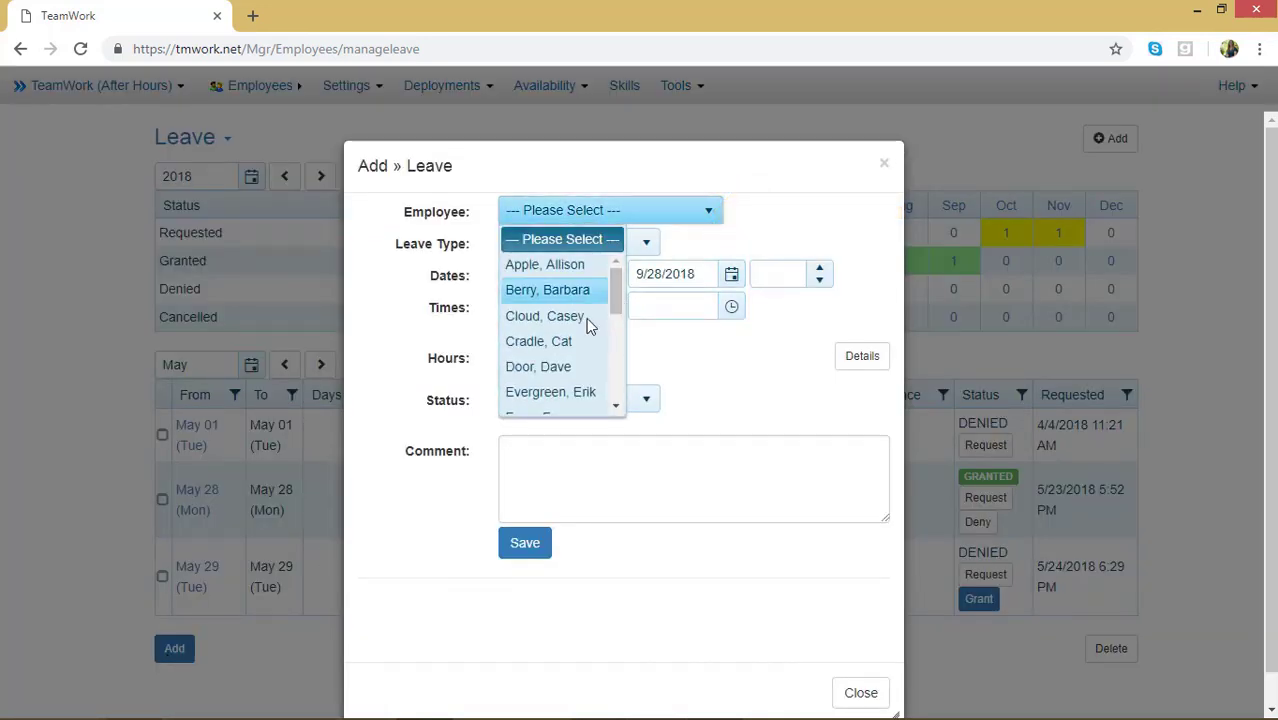
pyautogui.click(560, 341)
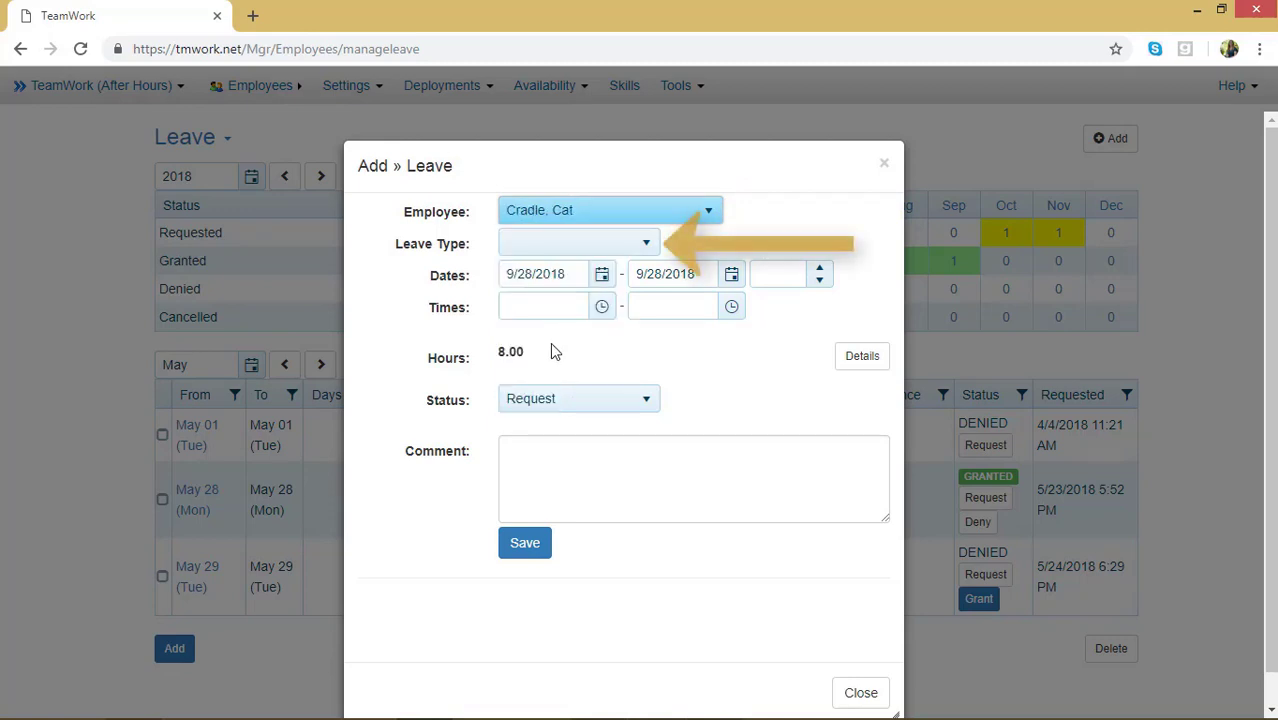
pyautogui.click(647, 250)
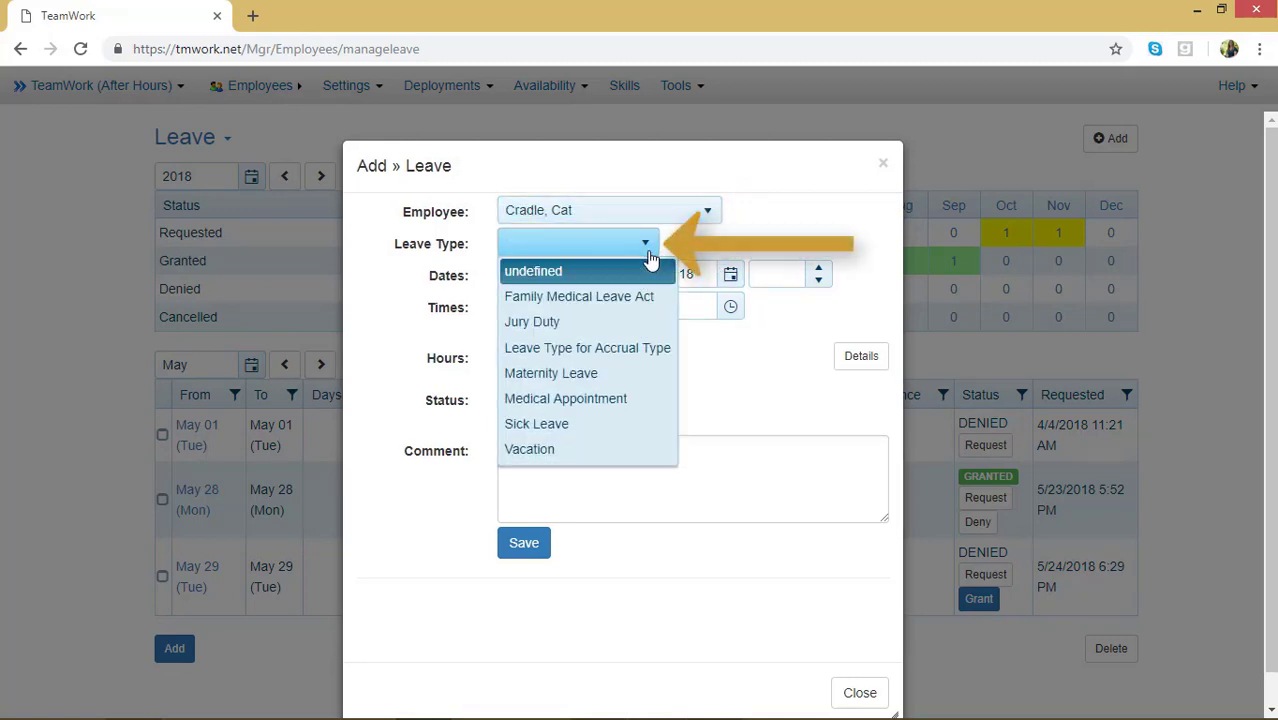
pyautogui.click(627, 373)
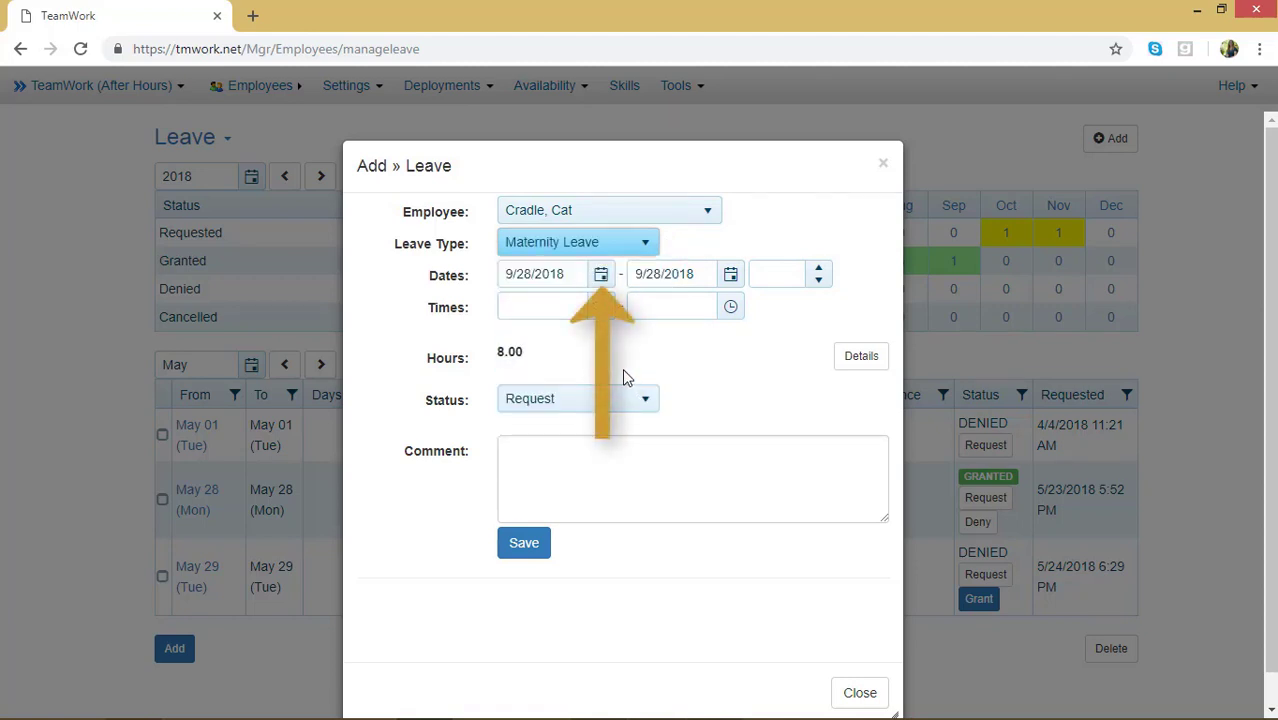
# Set the end date of the new maternity leave to 11/9/2018.
pyautogui.click(708, 277)
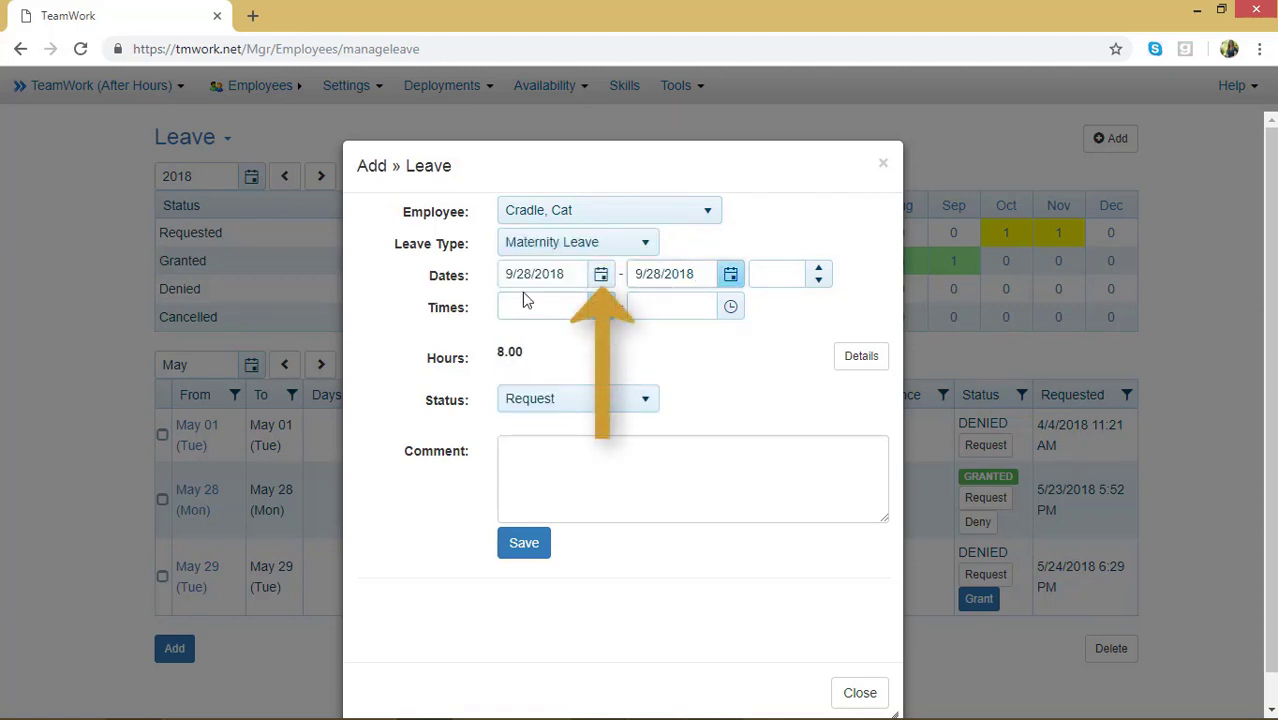
pyautogui.click(730, 277)
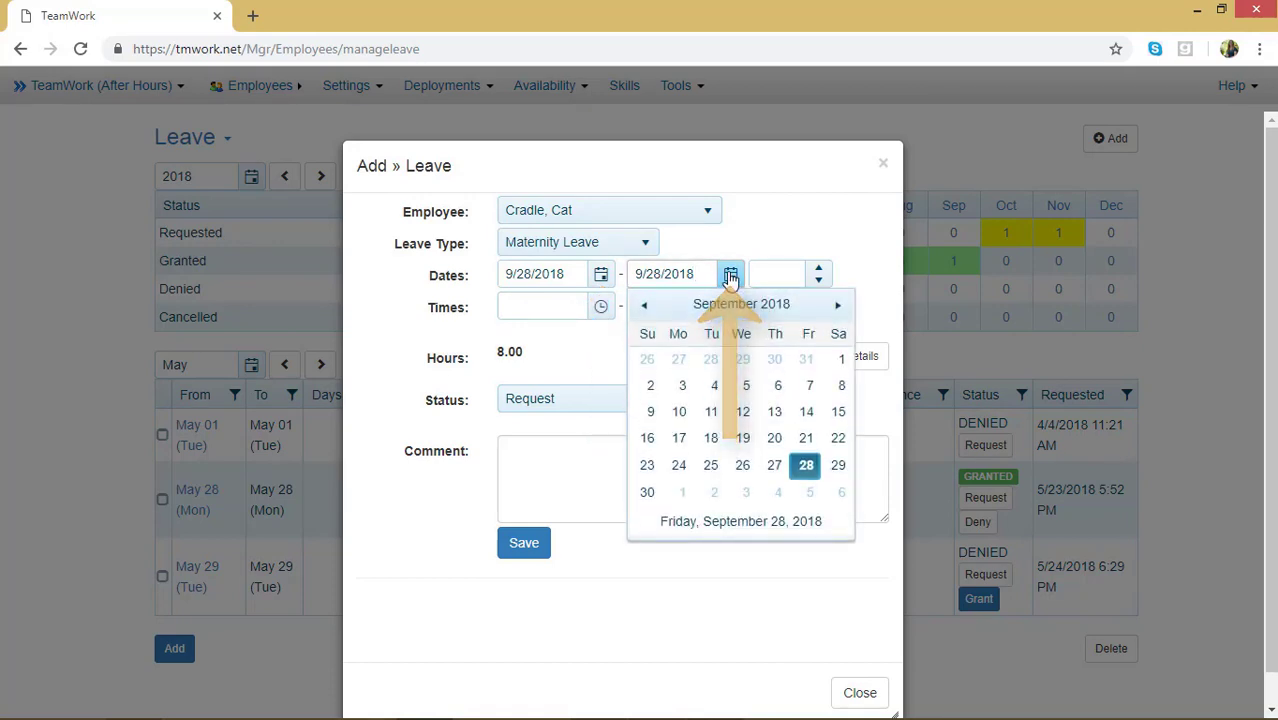
pyautogui.click(836, 305)
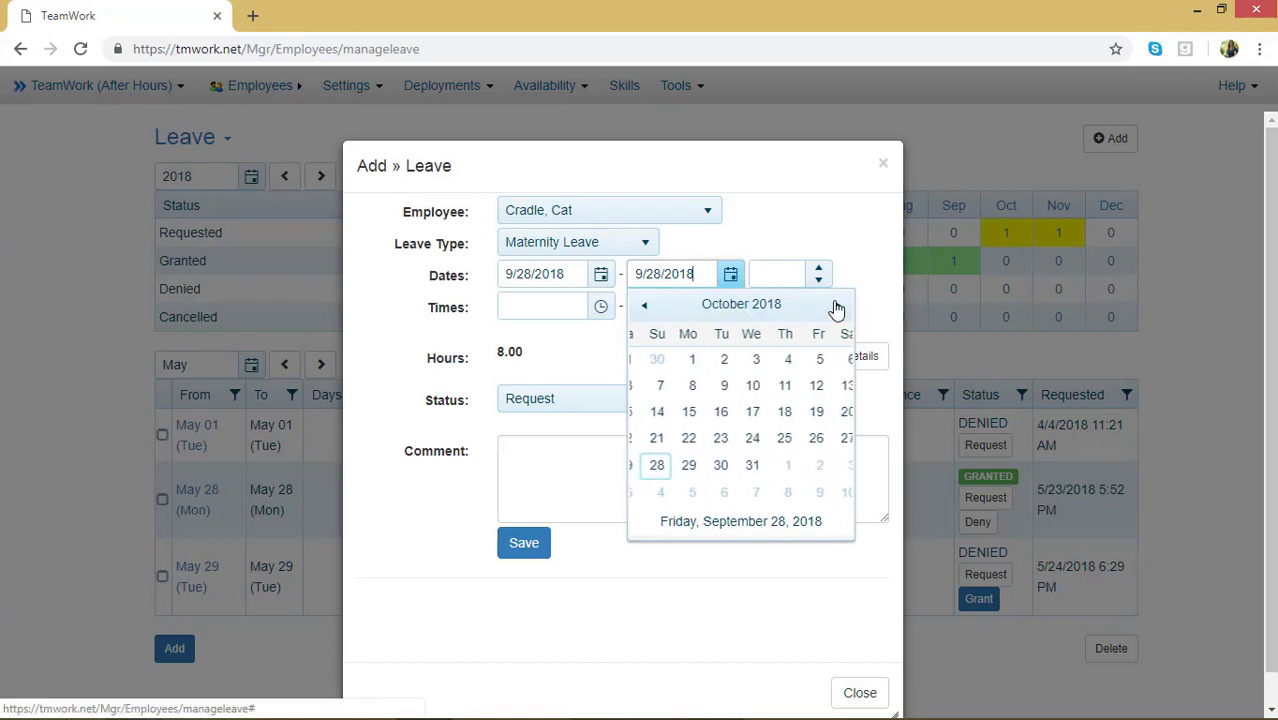
pyautogui.click(811, 494)
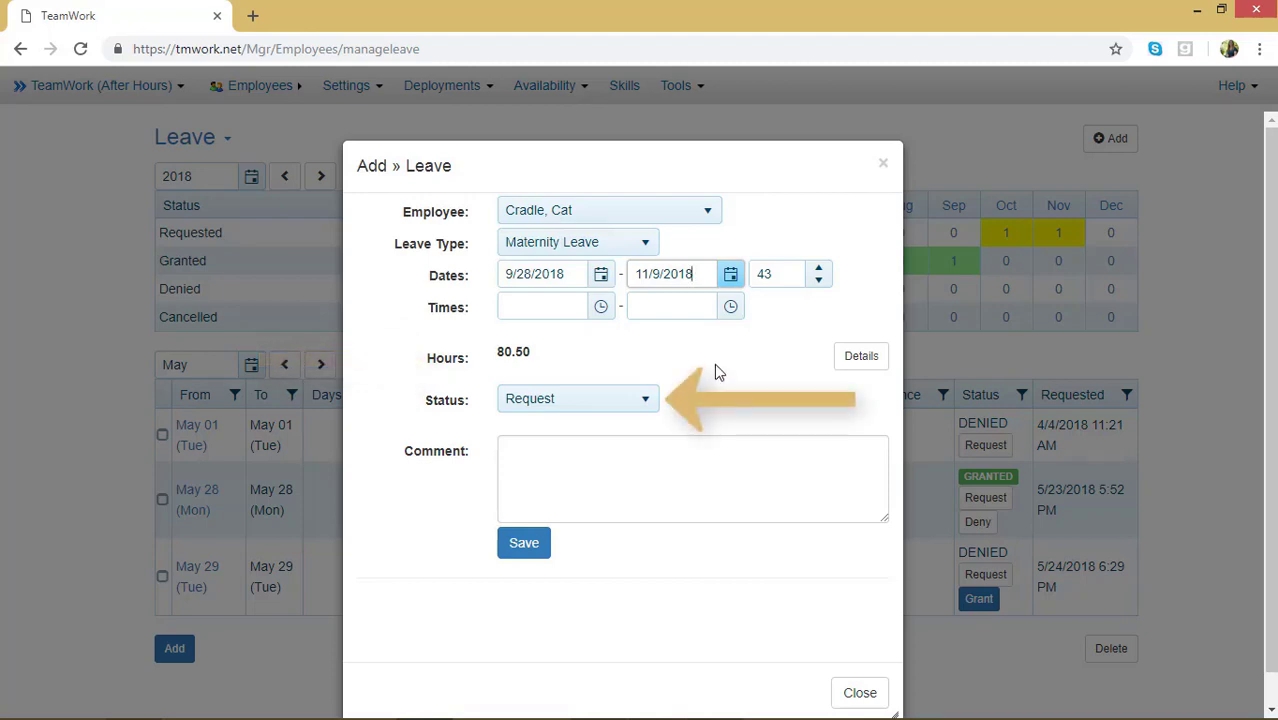
# Set the new leave's status to Grant, add the comment "Baby delivered", and try to save it.
pyautogui.click(637, 407)
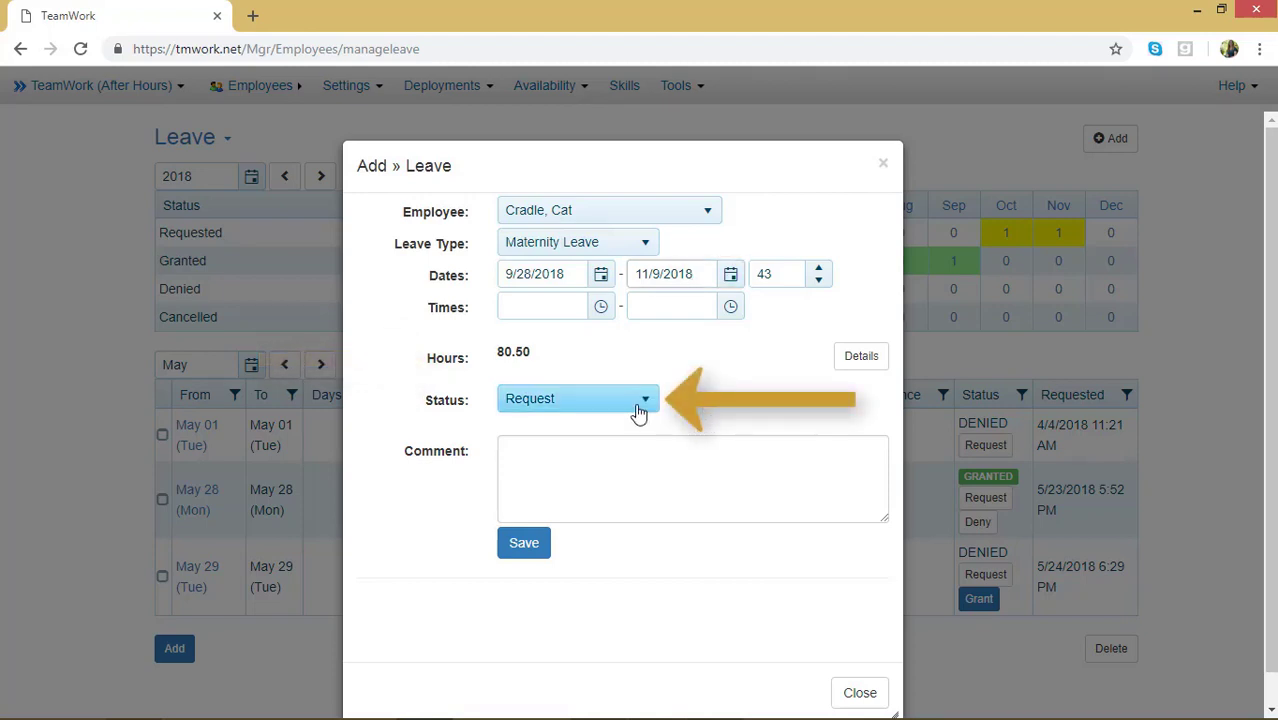
pyautogui.click(620, 450)
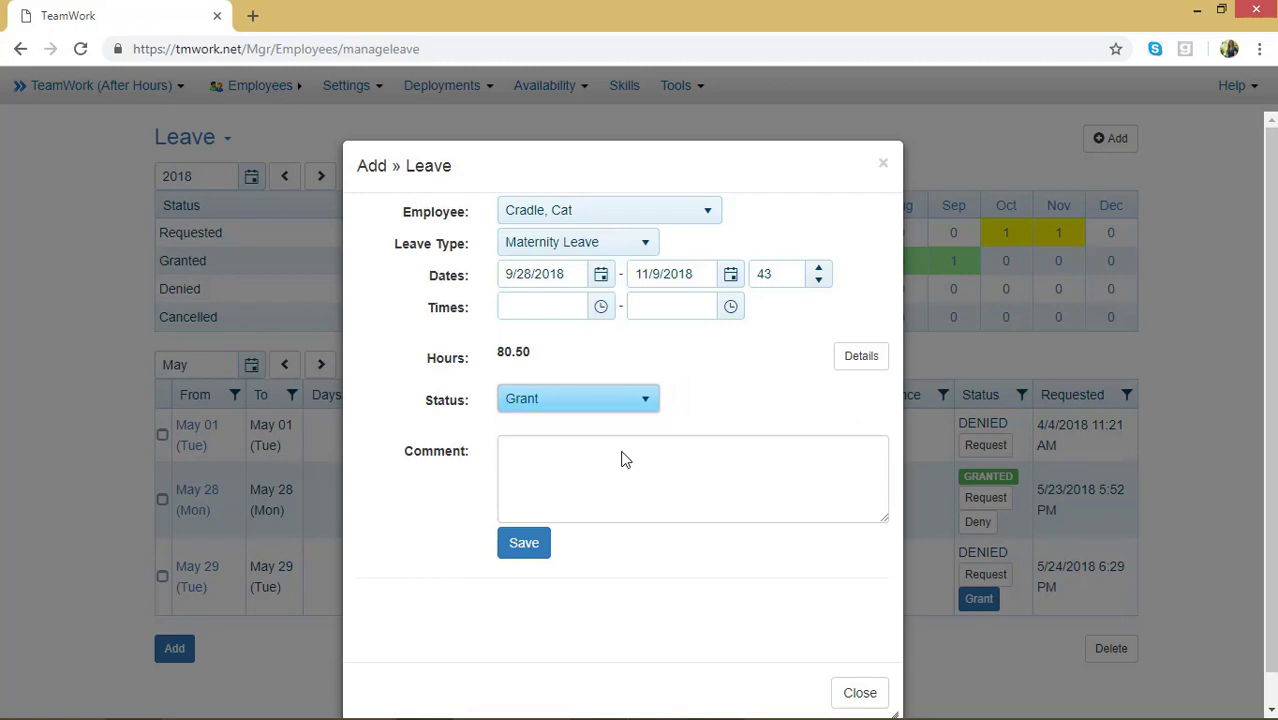
pyautogui.click(621, 458)
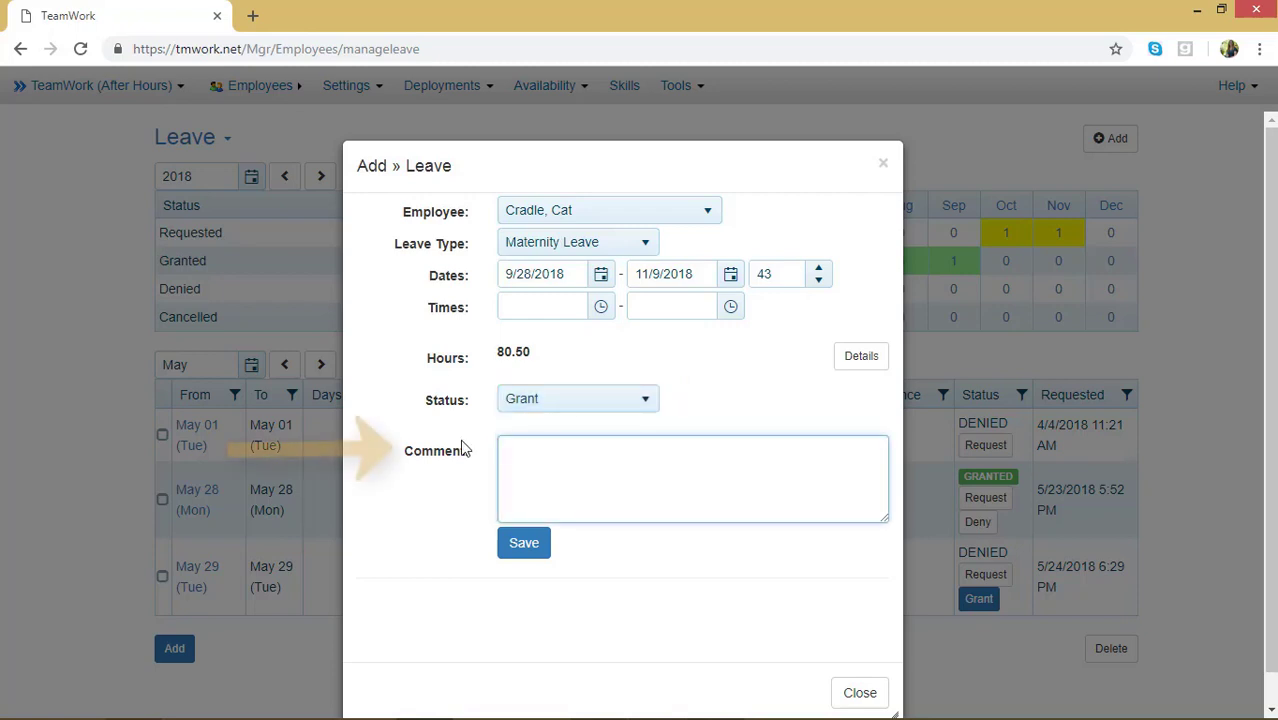
pyautogui.write('Baby d')
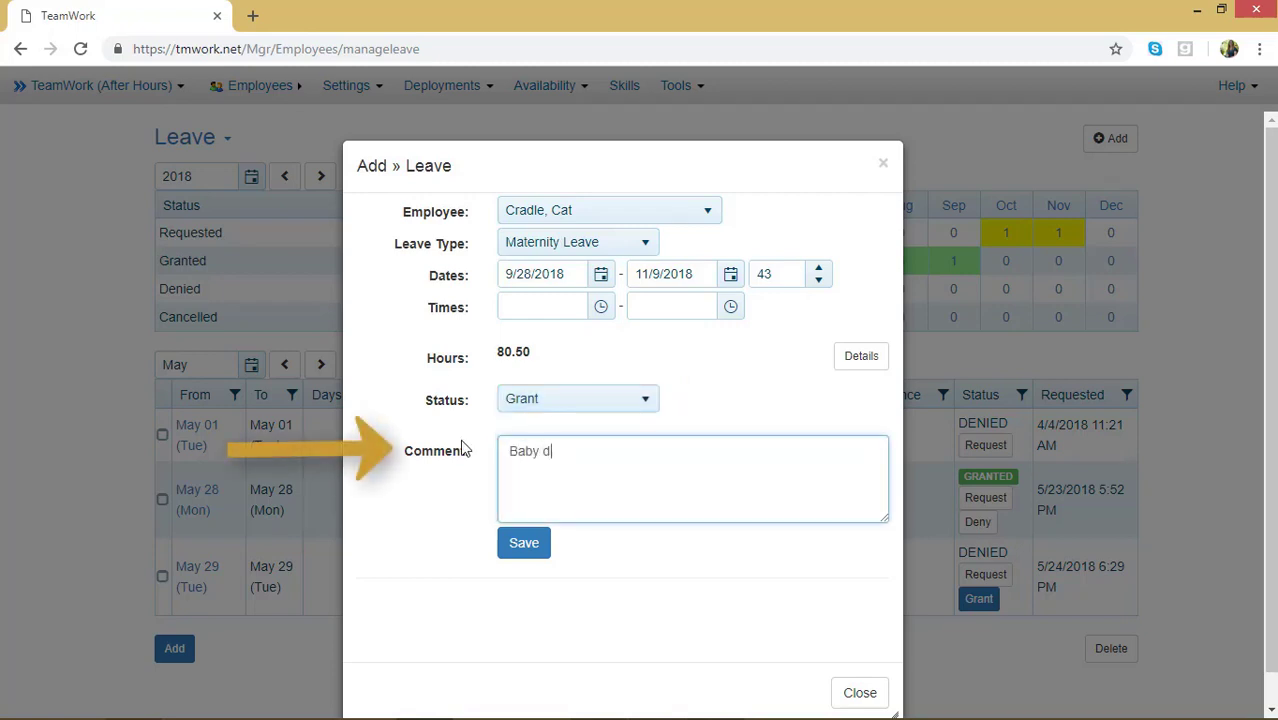
pyautogui.write('elivered')
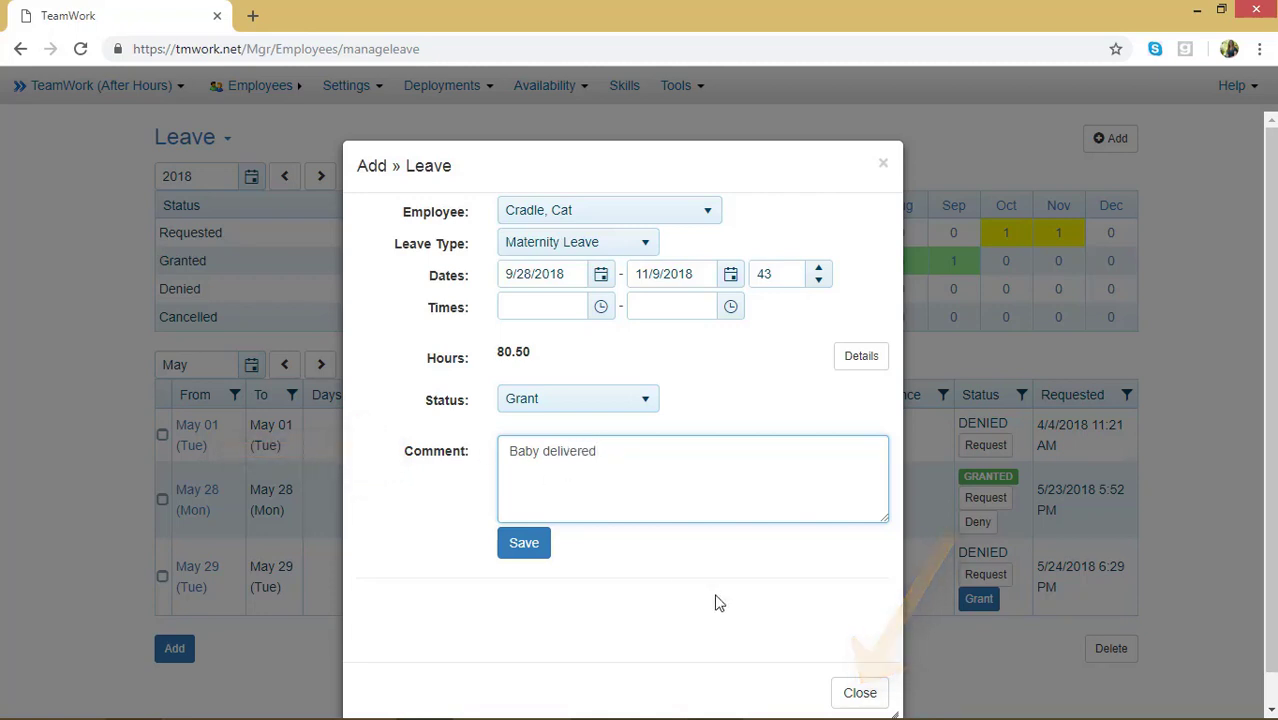
pyautogui.click(524, 552)
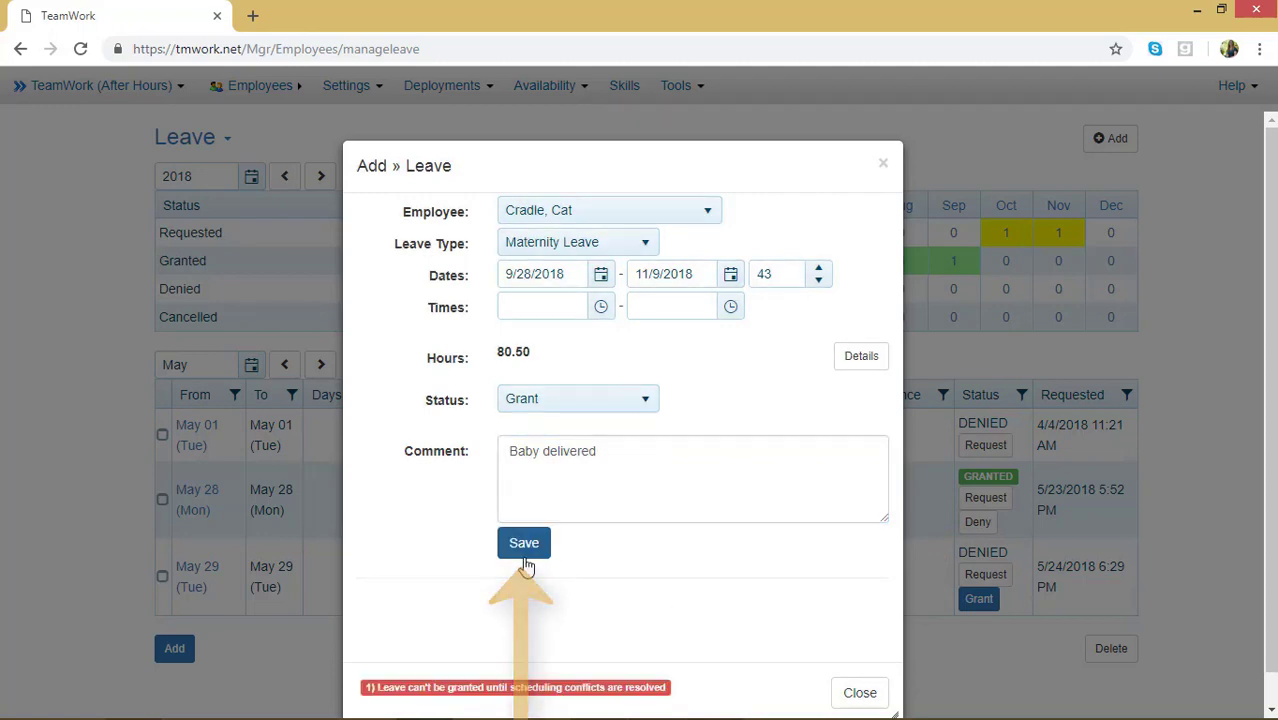
# Set the new maternity leave's status to Request and save the entry.
pyautogui.click(614, 405)
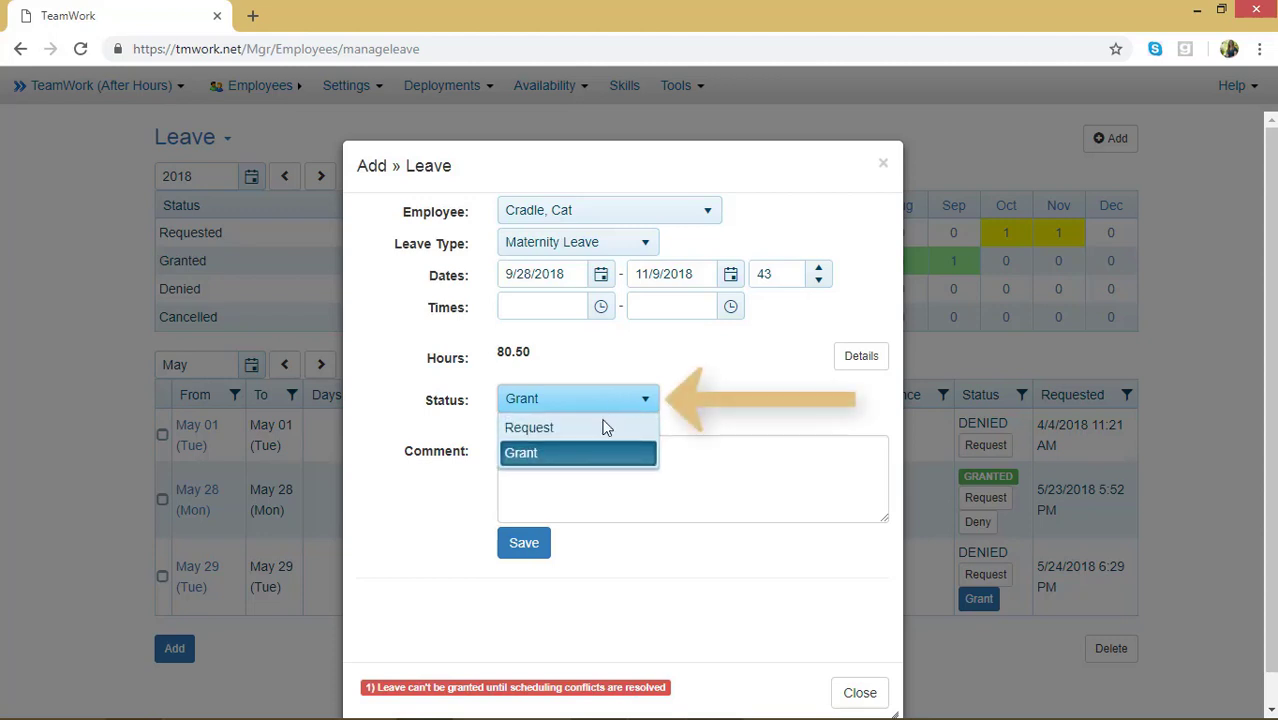
pyautogui.click(597, 428)
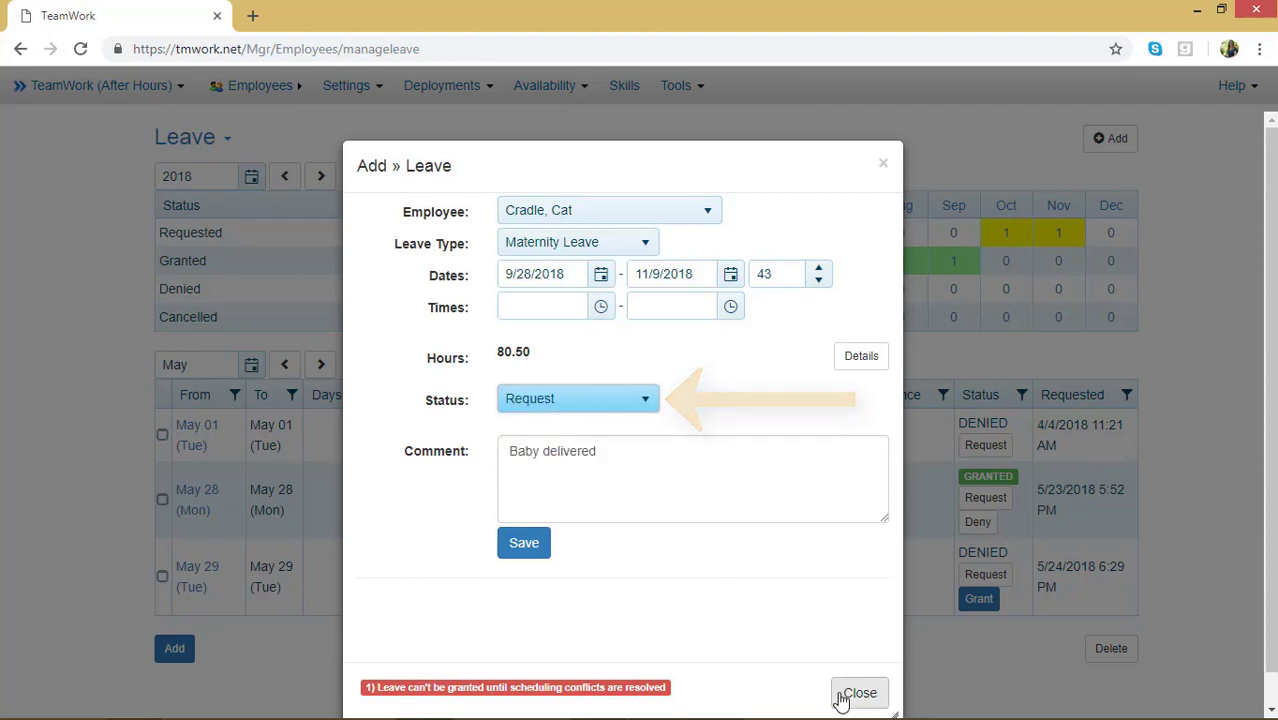
pyautogui.click(533, 556)
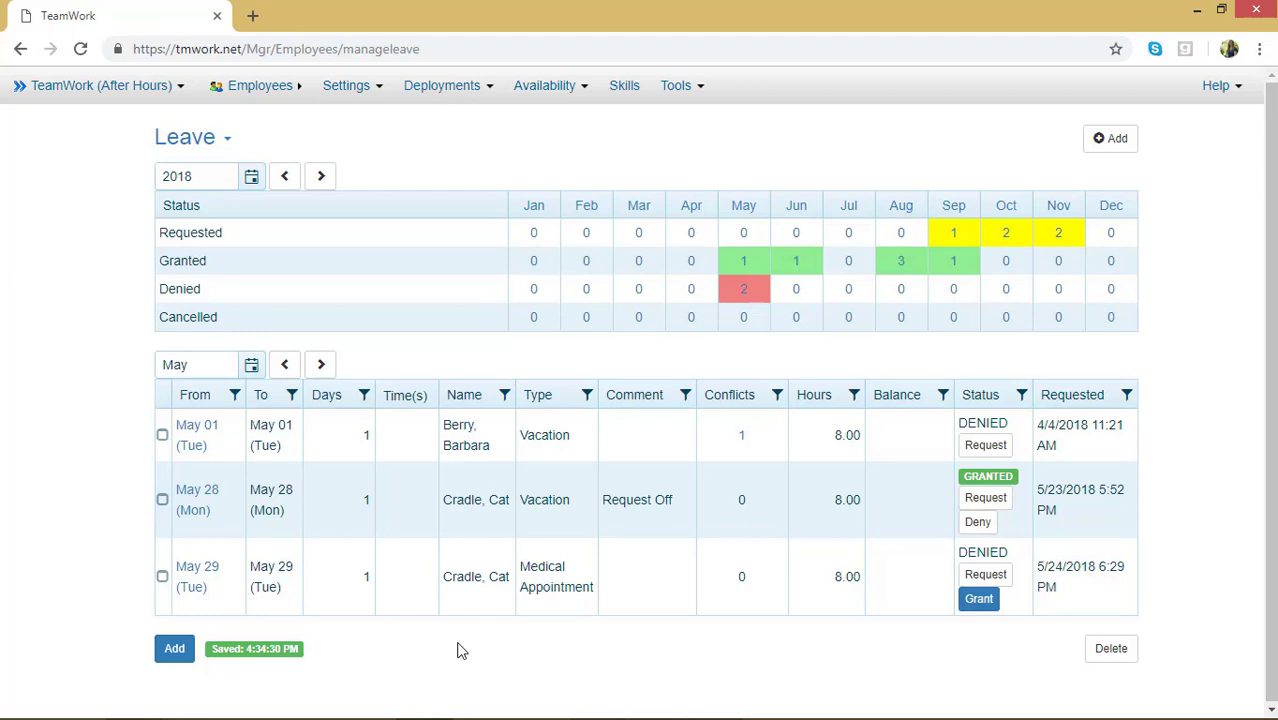
# List the October 2018 leave and delete the maternity leave entry starting Sep 28.
pyautogui.click(1003, 207)
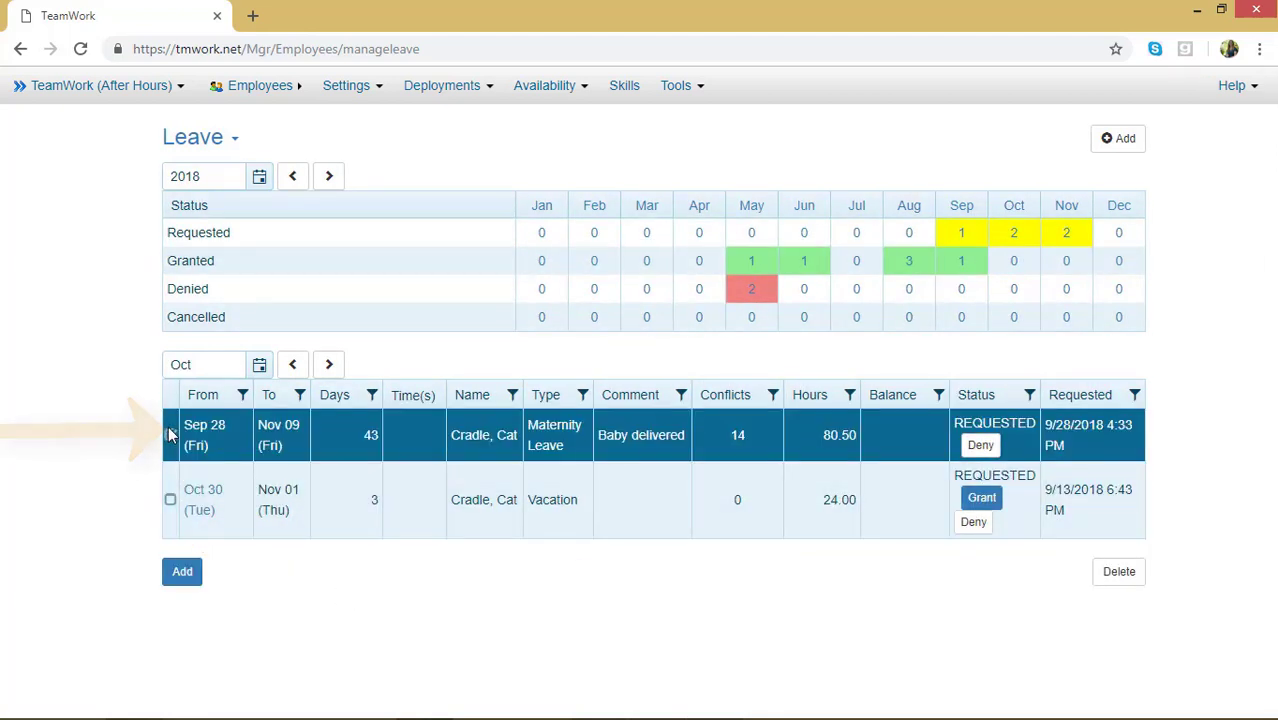
pyautogui.click(1121, 578)
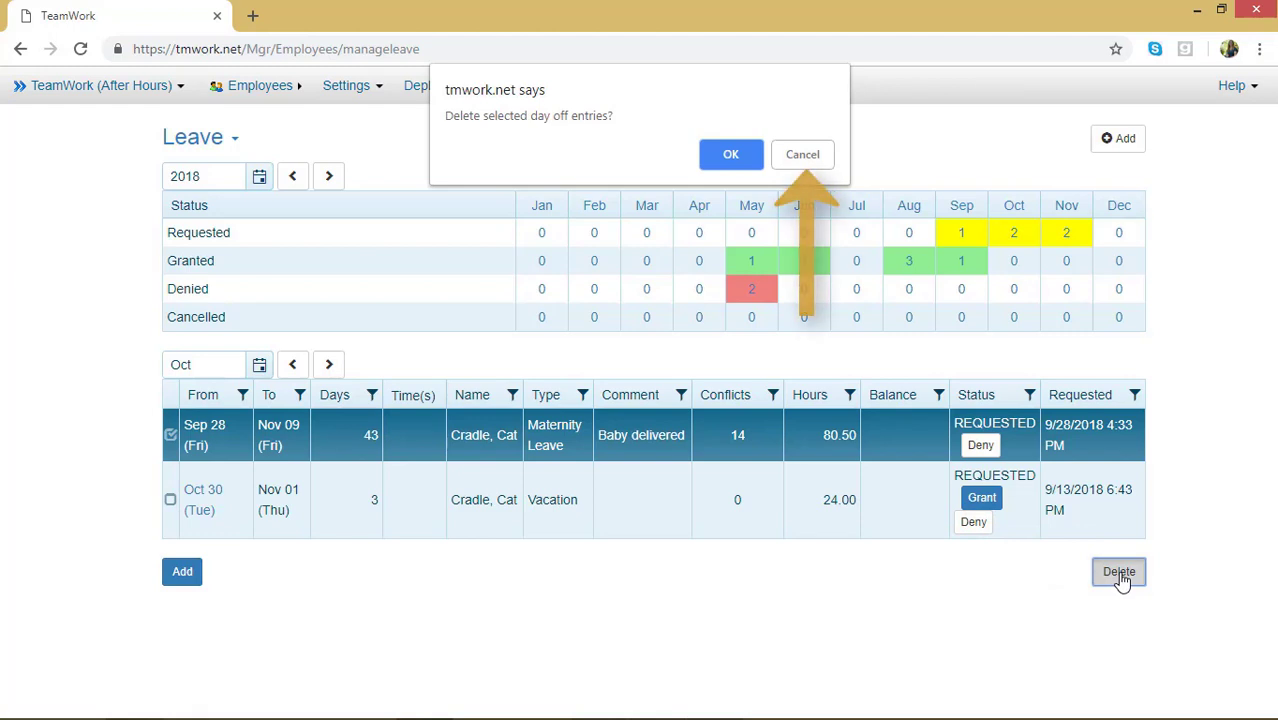
pyautogui.click(730, 156)
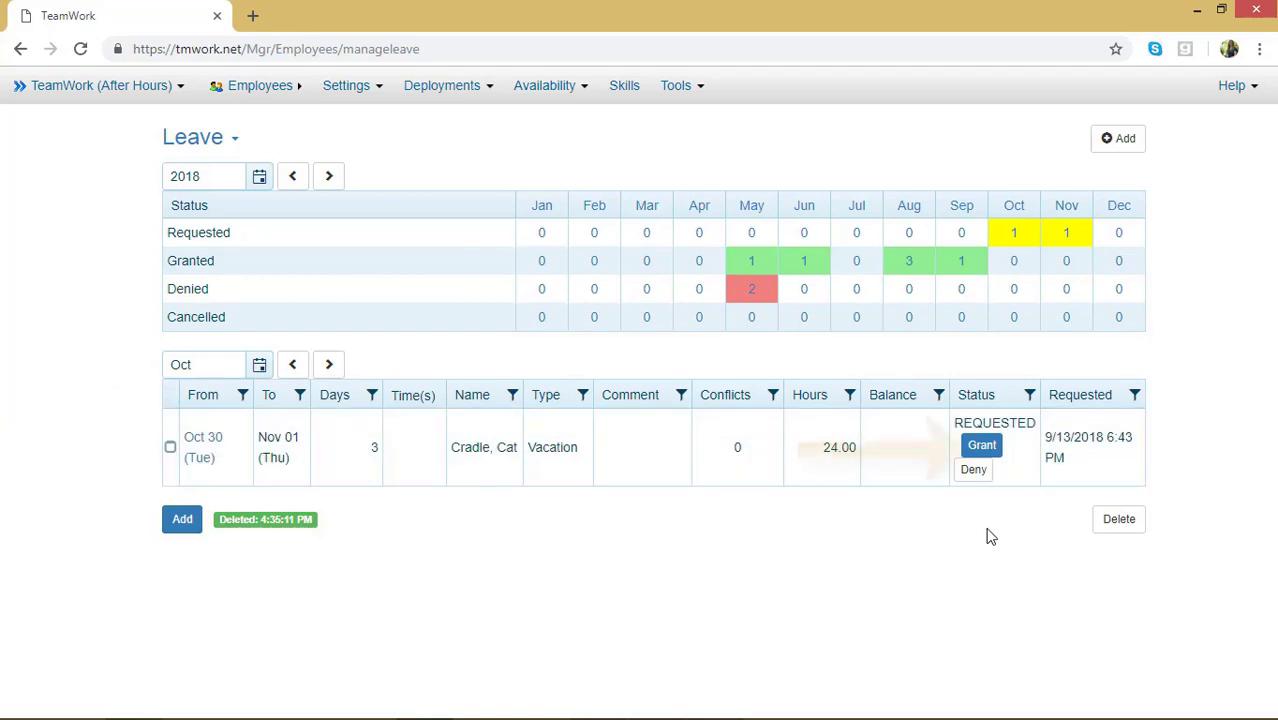
# Grant the vacation leave starting Oct 30 and change it back to a request.
pyautogui.click(981, 446)
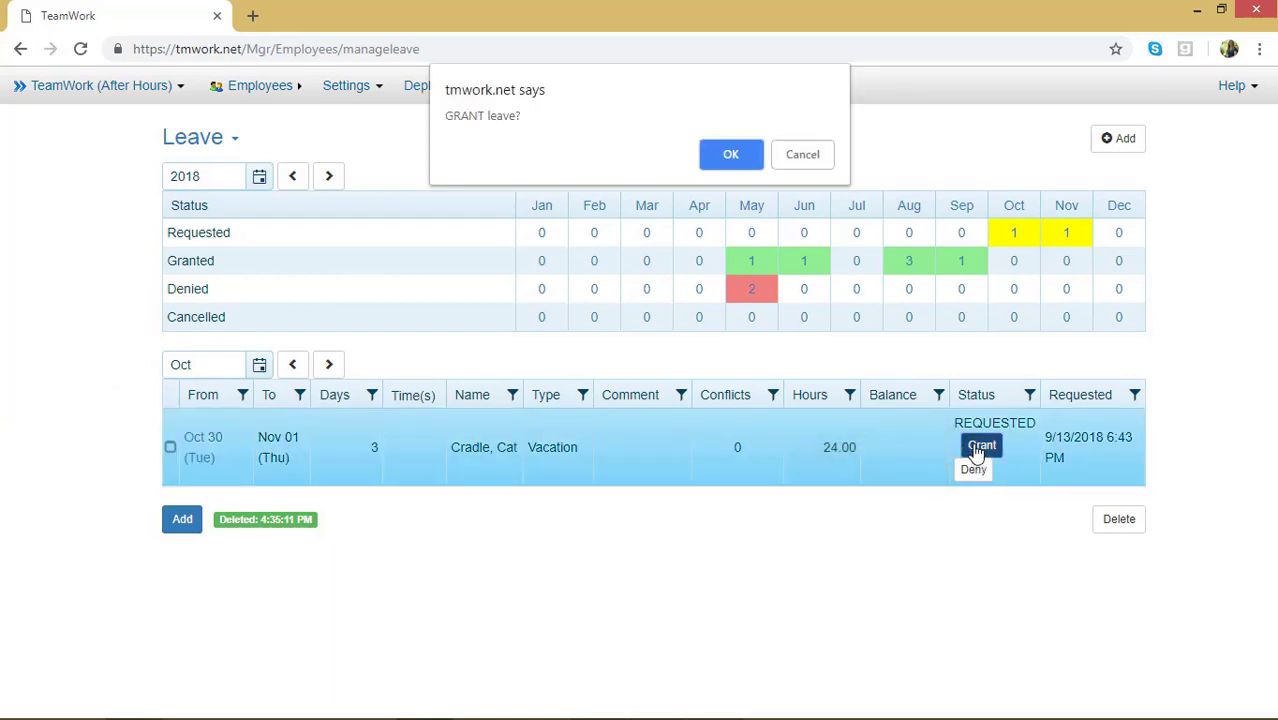
pyautogui.click(717, 164)
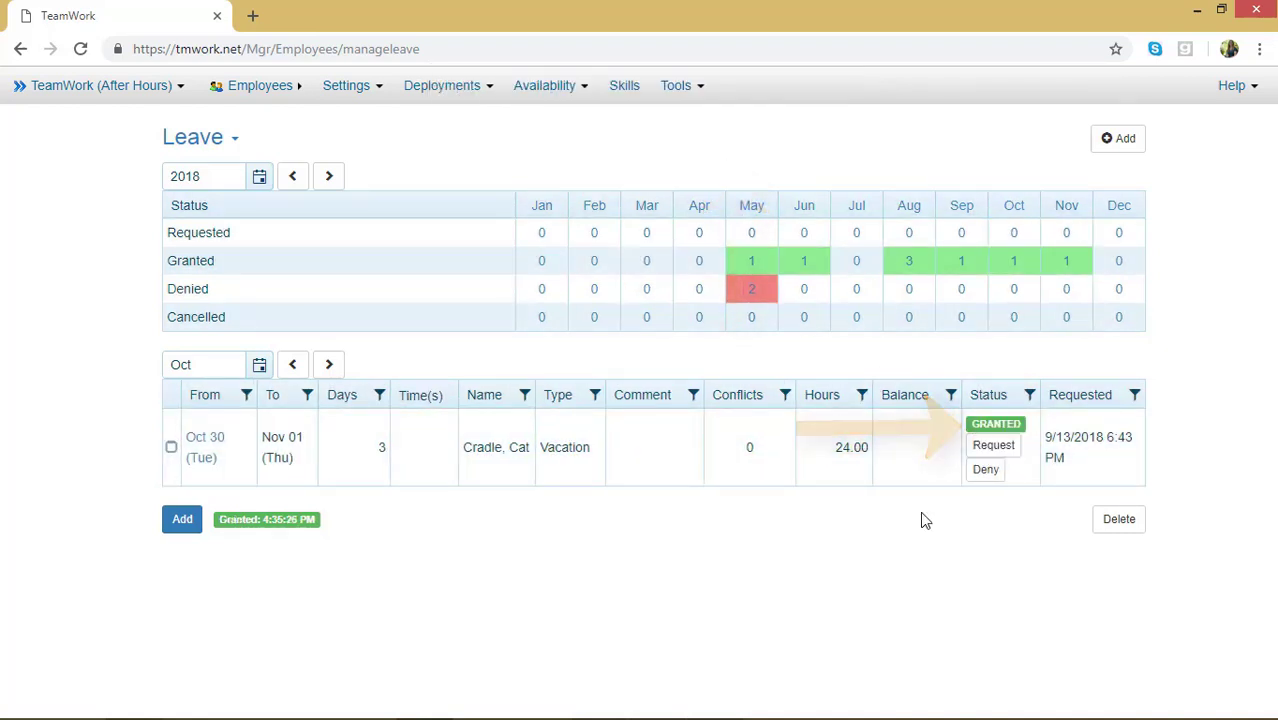
pyautogui.click(1004, 450)
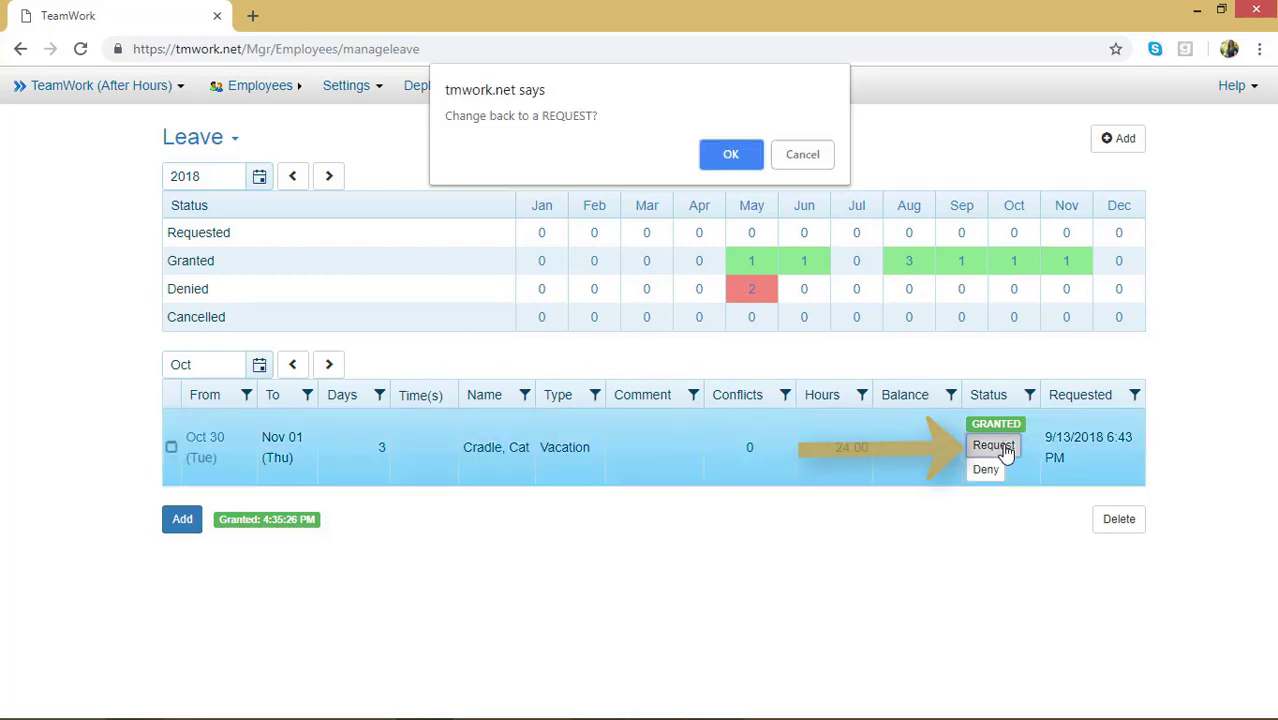
pyautogui.click(731, 160)
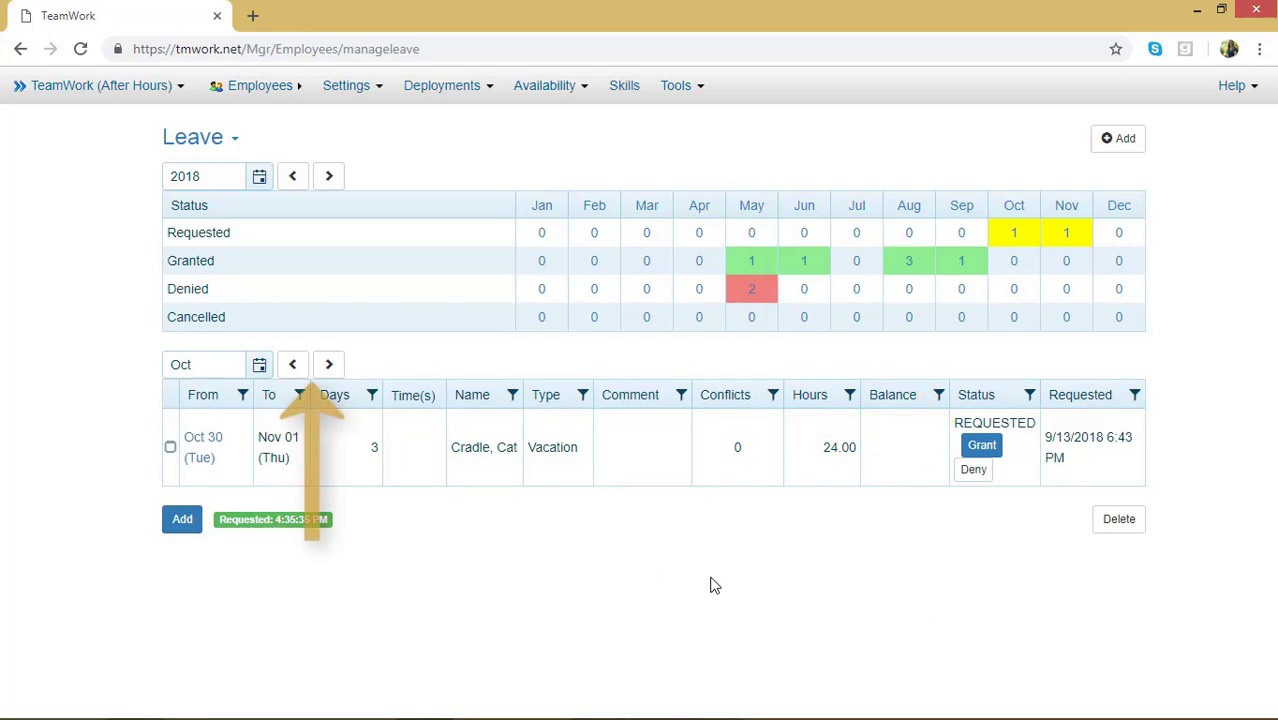
# Browse the monthly leave list back through September to August 2018 and switch it to November.
pyautogui.click(290, 366)
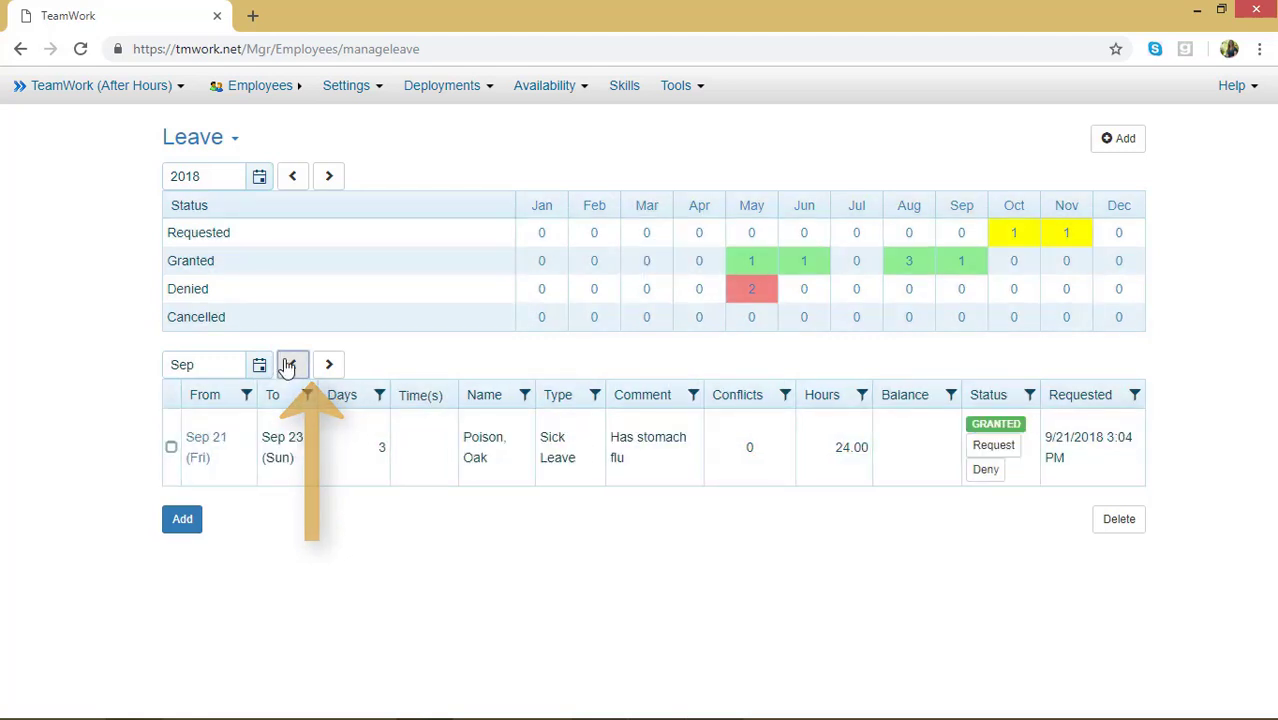
pyautogui.click(288, 366)
pyautogui.click(255, 368)
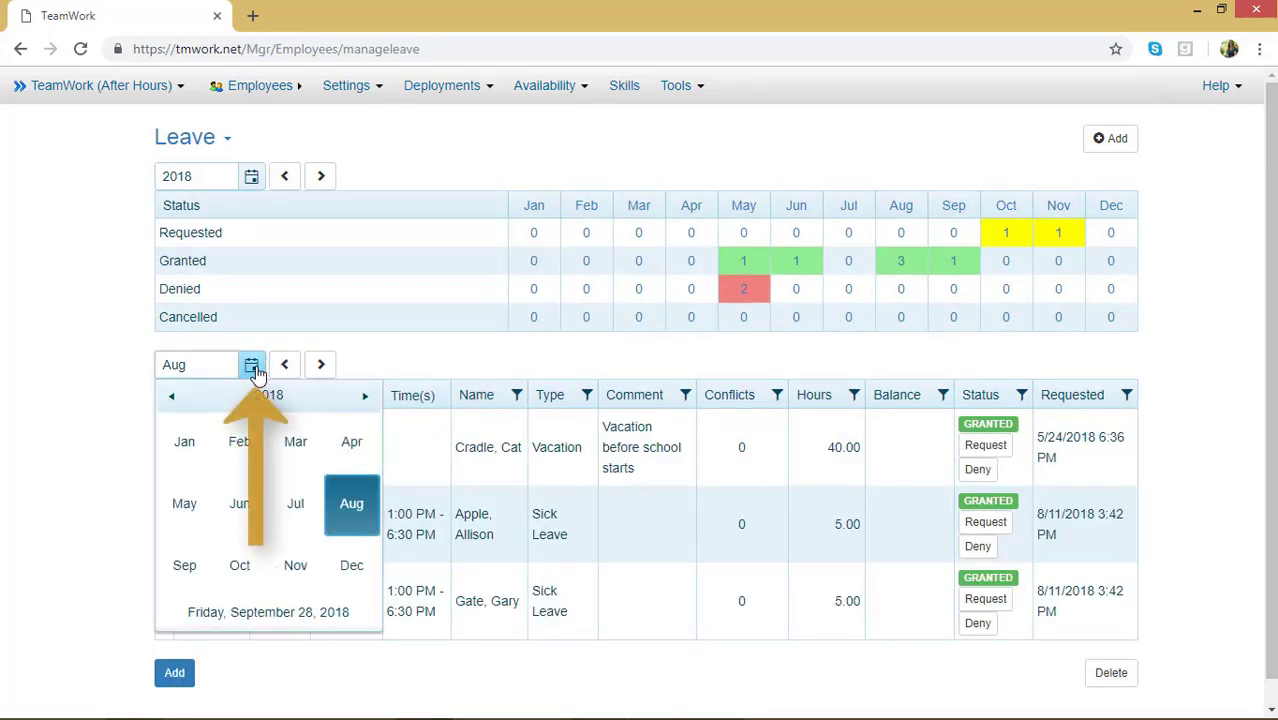
pyautogui.click(295, 566)
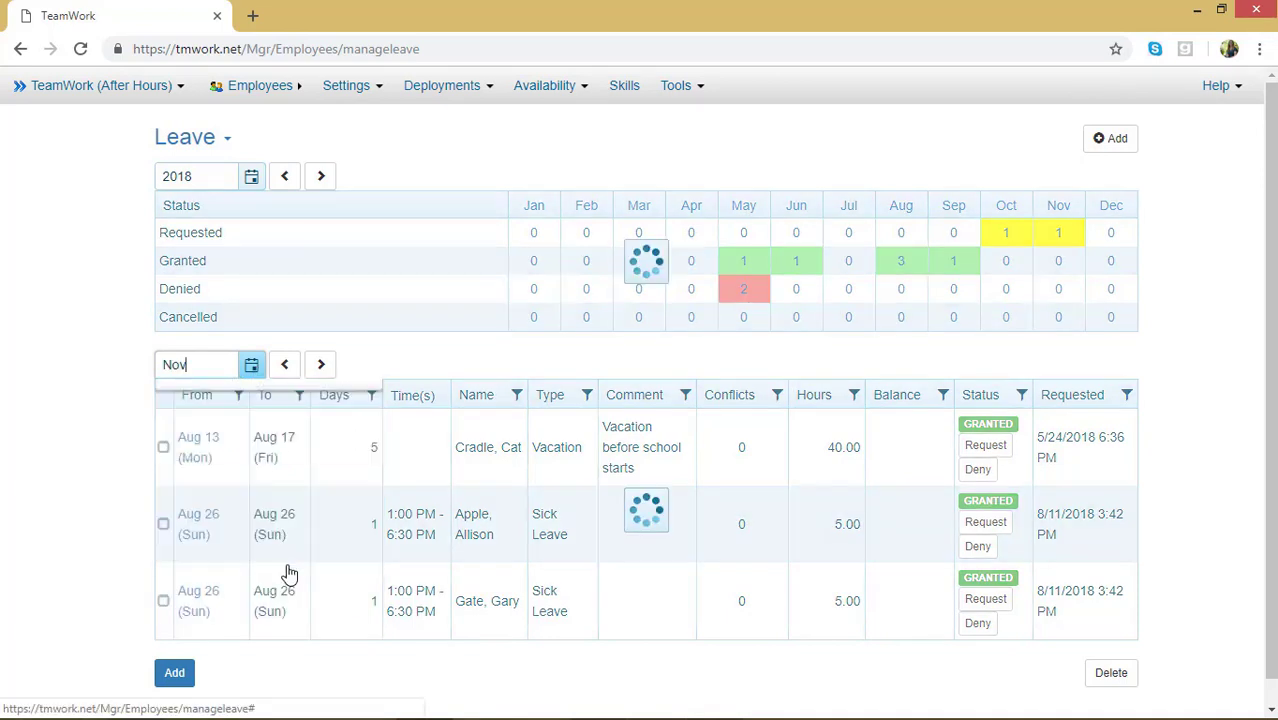